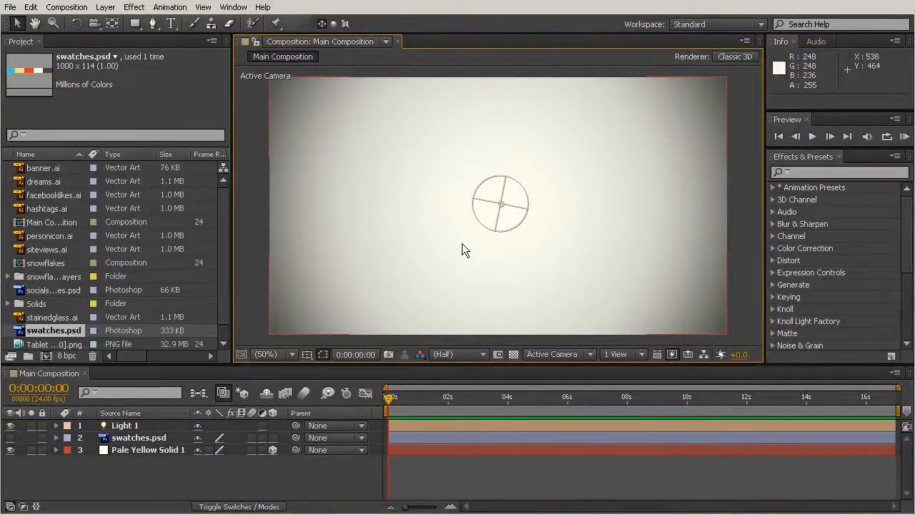
click(111, 9)
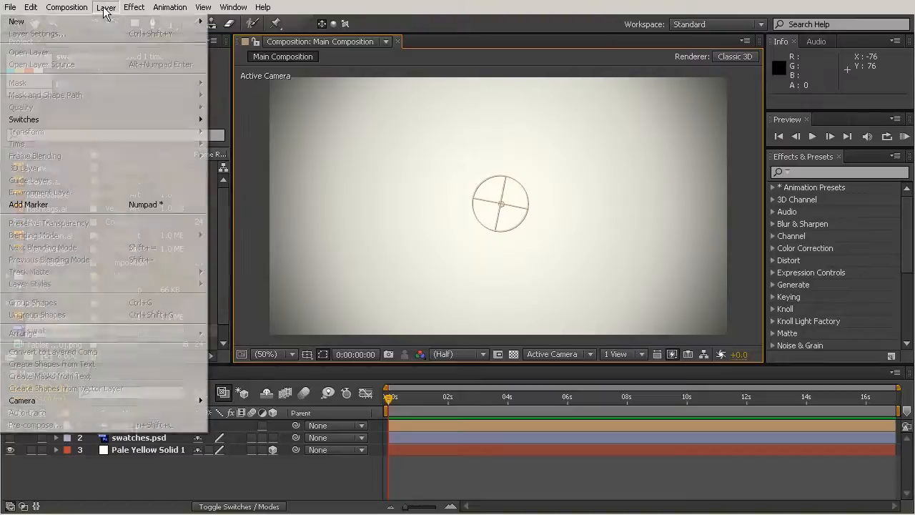
mouse_move(93, 21)
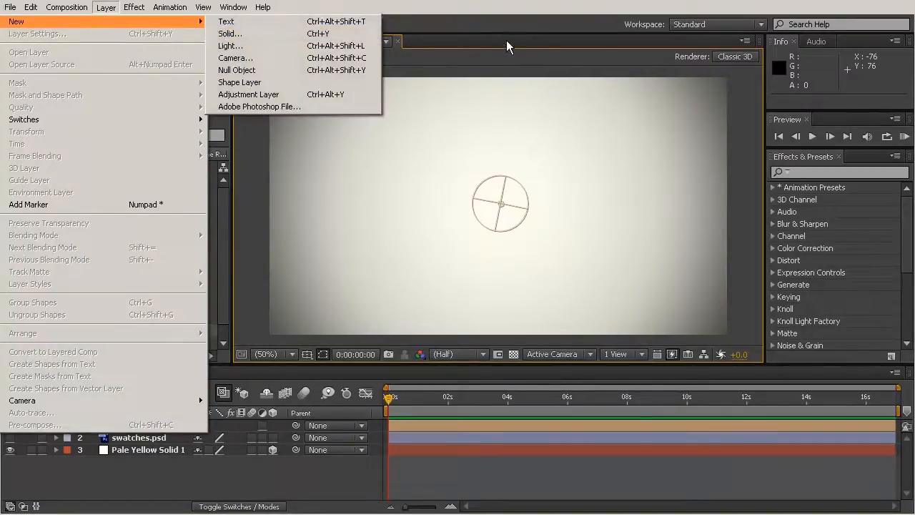
click(507, 43)
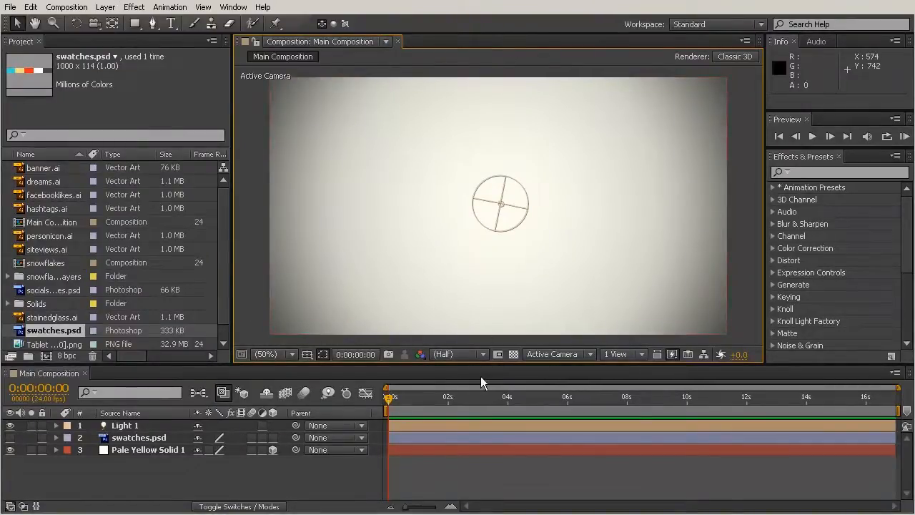
Step: Enlarge the timeline area and create a new text layer in Main Composition reading "{millions}"
drag(486, 370, 485, 292)
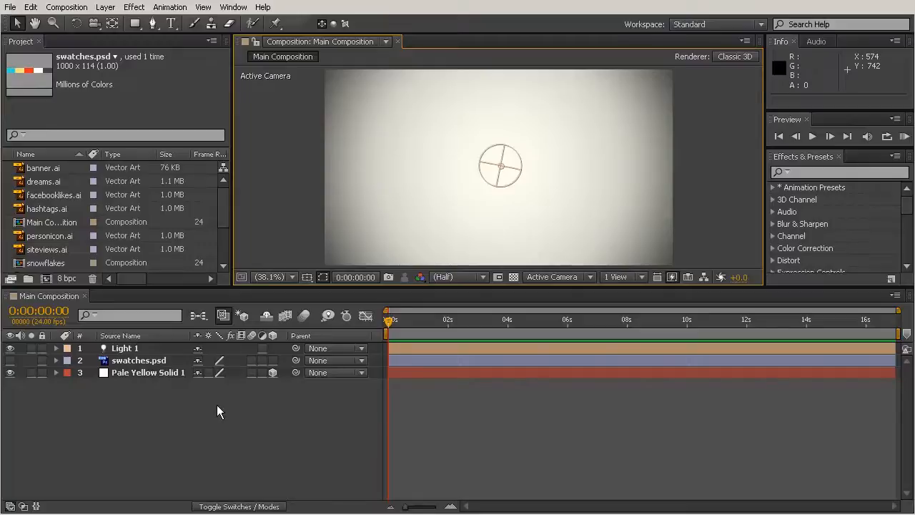
right_click(184, 395)
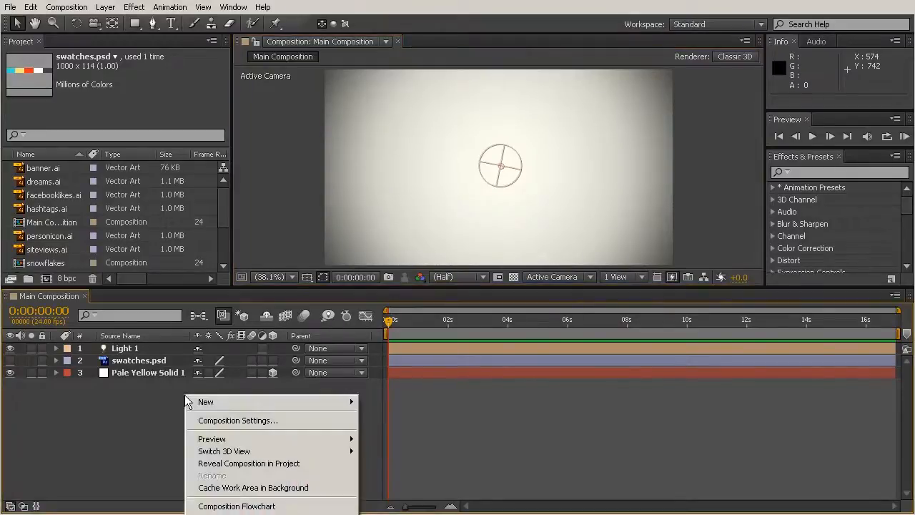
mouse_move(203, 404)
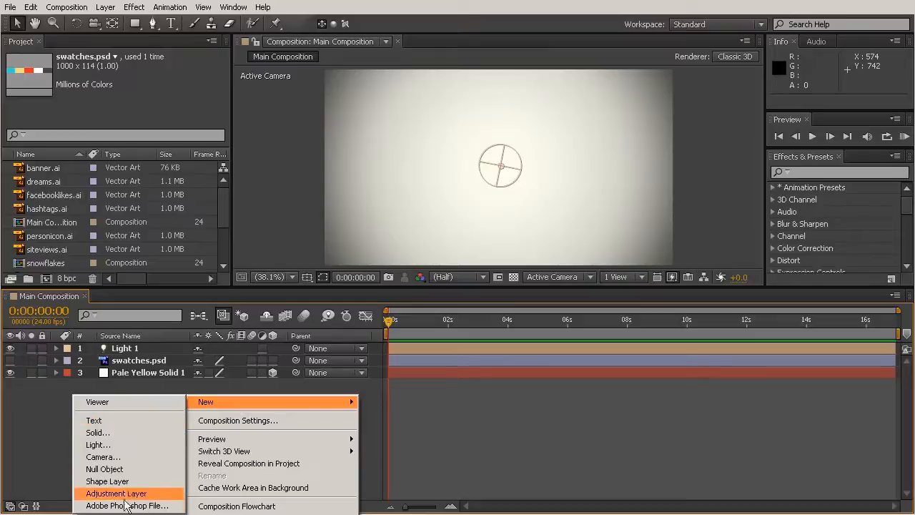
click(92, 423)
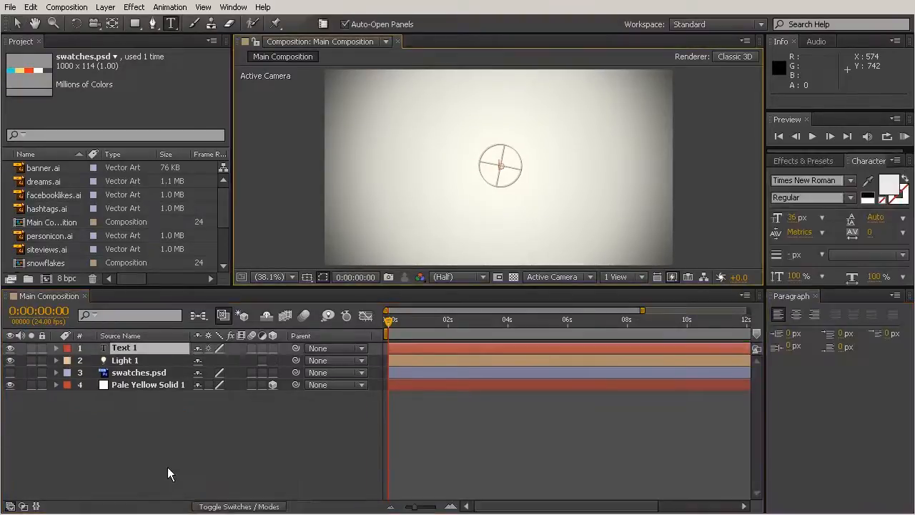
drag(449, 294, 446, 336)
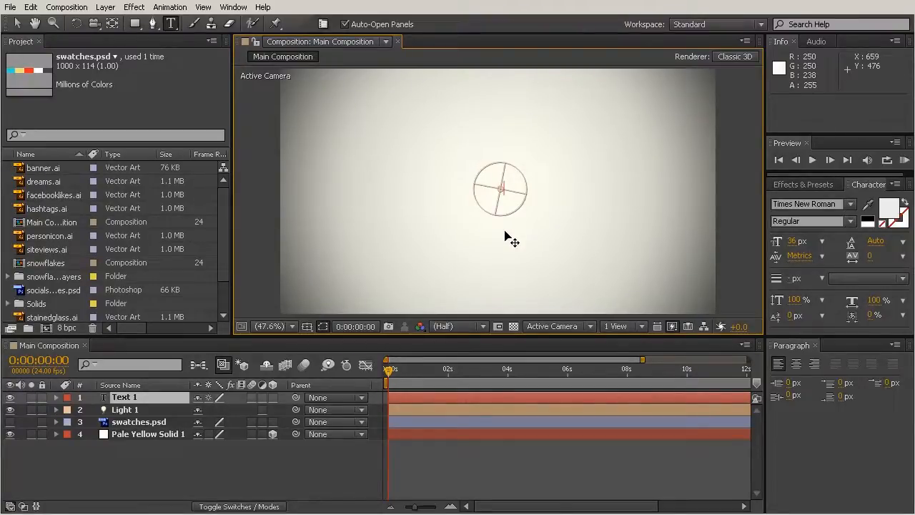
text(Hapo)
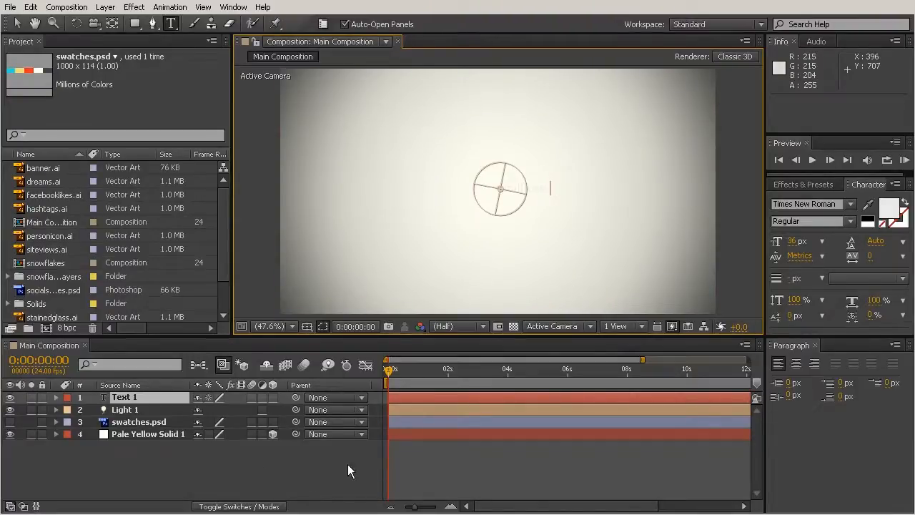
click(479, 464)
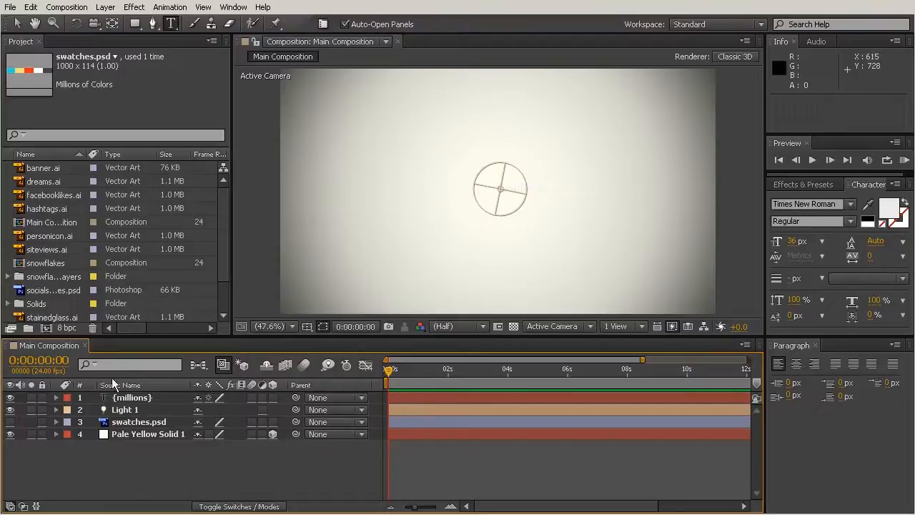
Step: Make the swatches.psd layer visible and move it above the {millions} text, to position about 623, 140
click(123, 398)
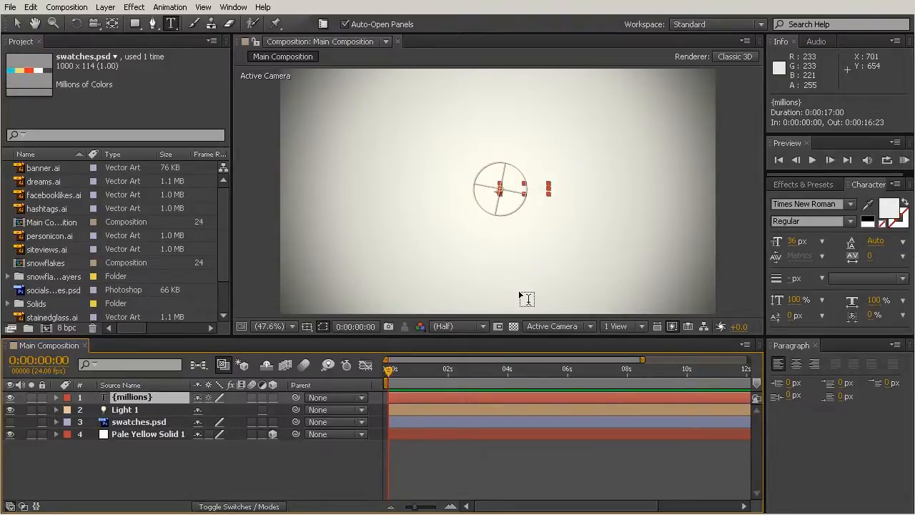
click(10, 422)
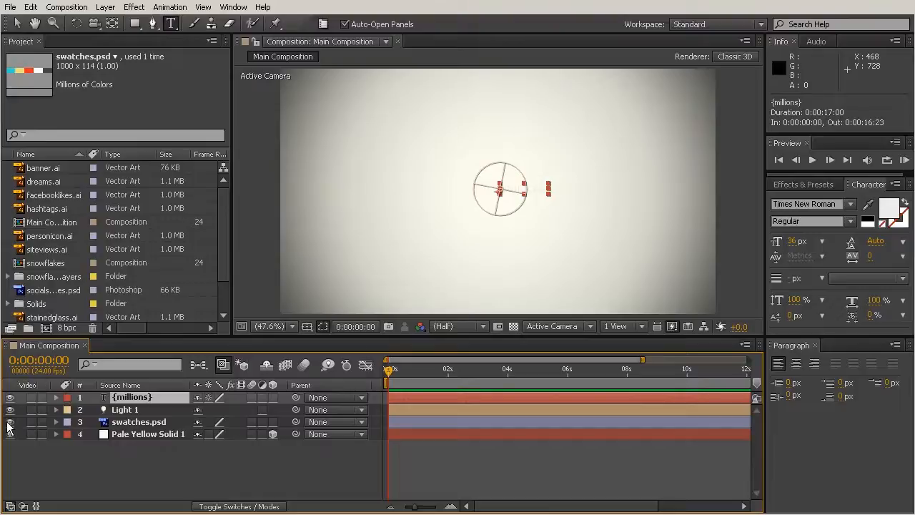
click(121, 422)
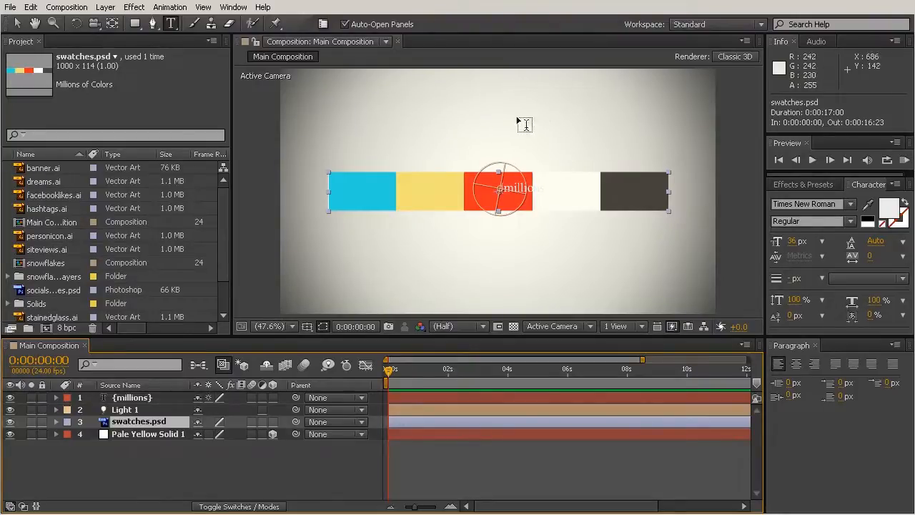
click(169, 23)
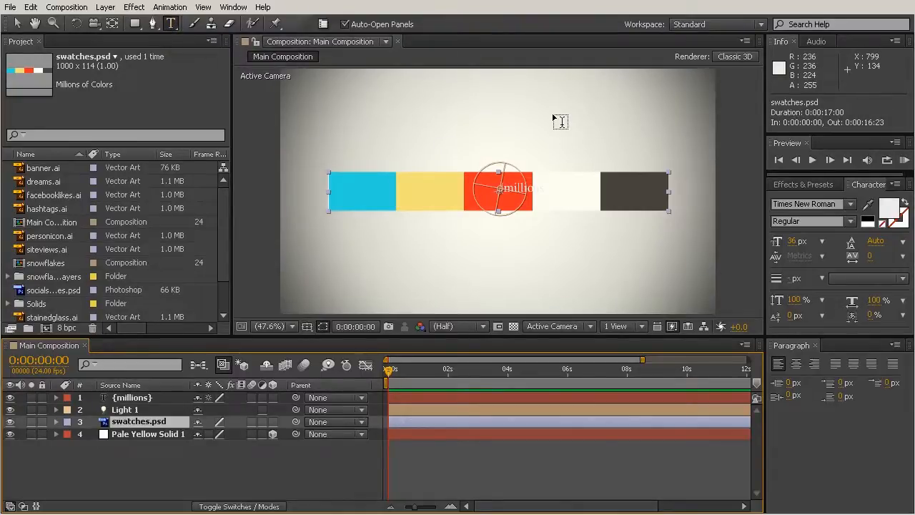
key(v)
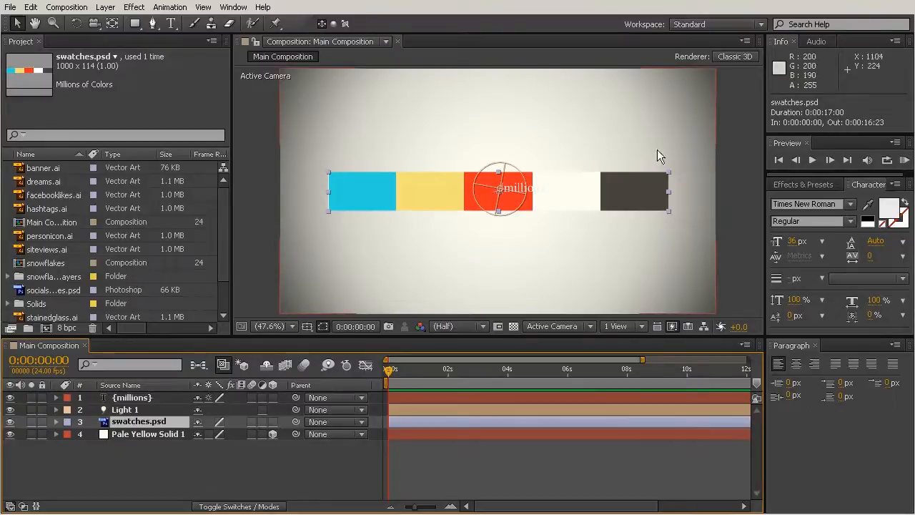
drag(639, 185, 633, 118)
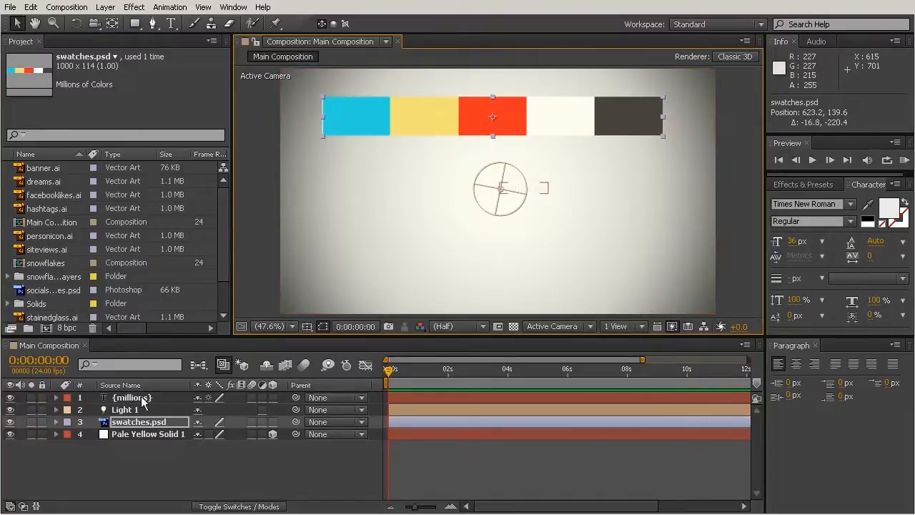
Step: Set the {millions} text's fill colour by sampling the light blue swatch with the eyedropper
click(526, 192)
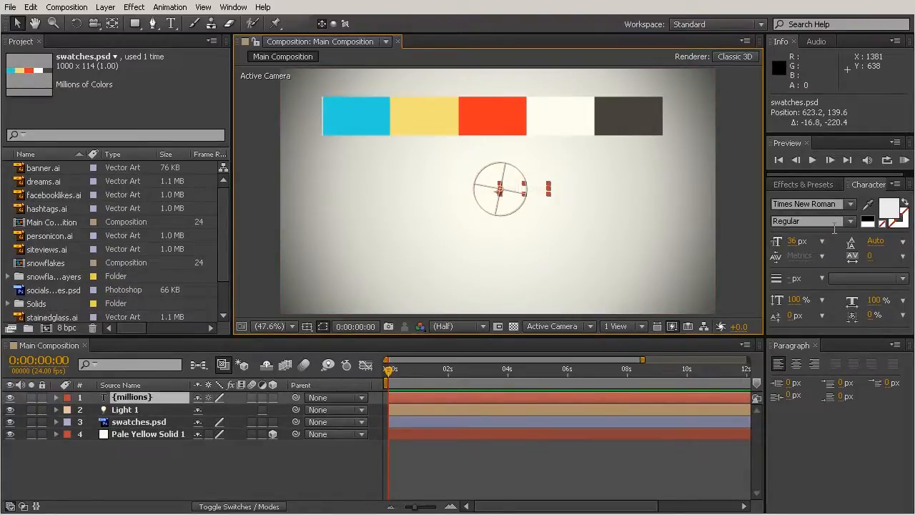
click(890, 209)
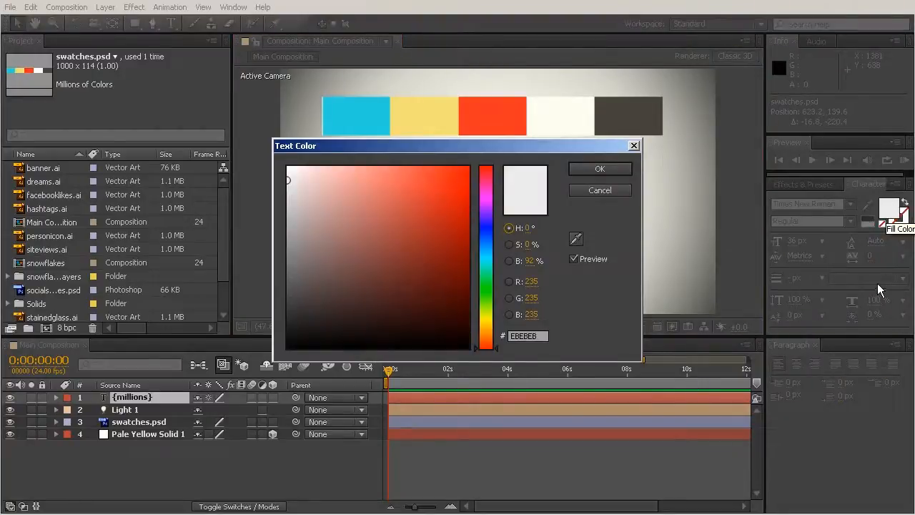
drag(465, 150, 420, 227)
click(314, 313)
mouse_move(315, 314)
mouse_down()
mouse_move(364, 282)
mouse_move(417, 372)
mouse_move(297, 396)
mouse_move(423, 247)
mouse_up()
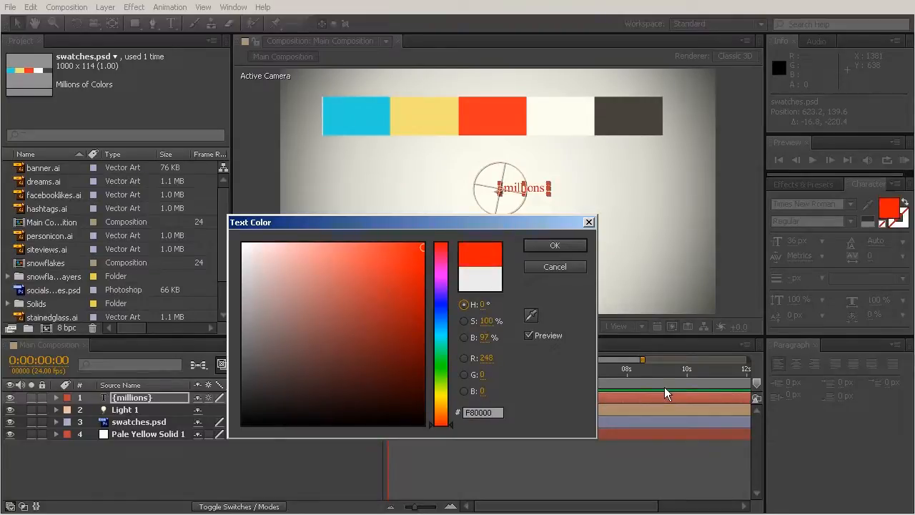
drag(438, 388, 434, 345)
click(362, 298)
click(304, 279)
drag(309, 384, 414, 306)
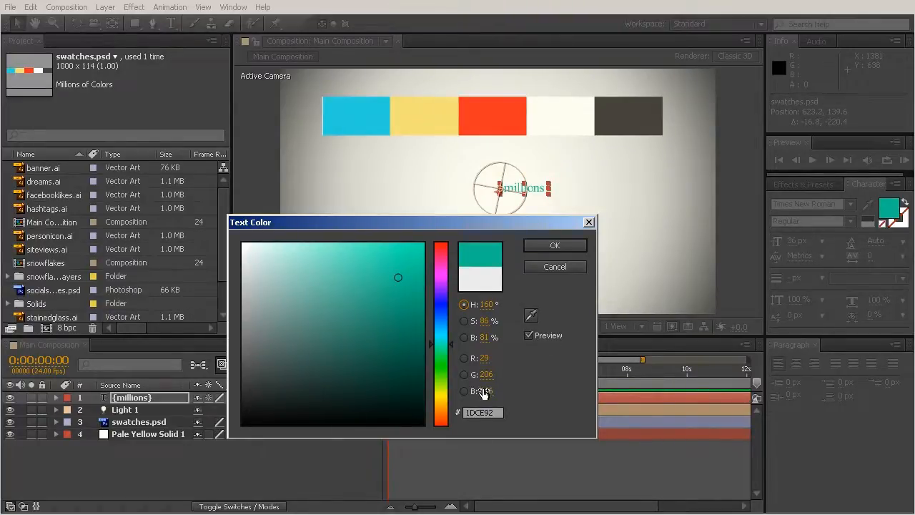
click(531, 314)
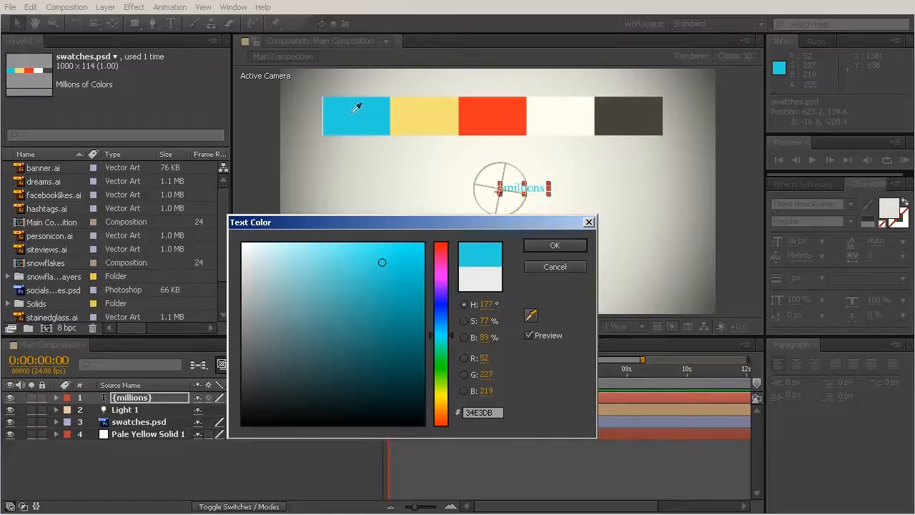
click(367, 106)
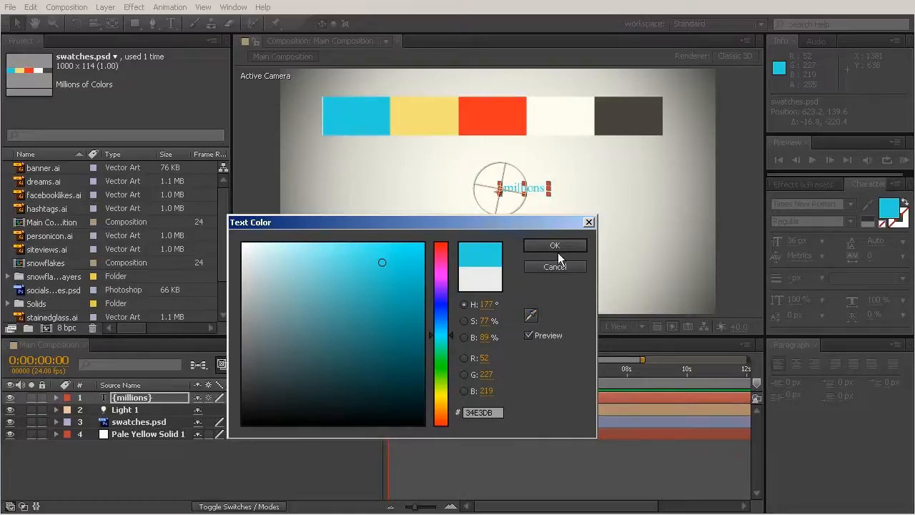
click(555, 246)
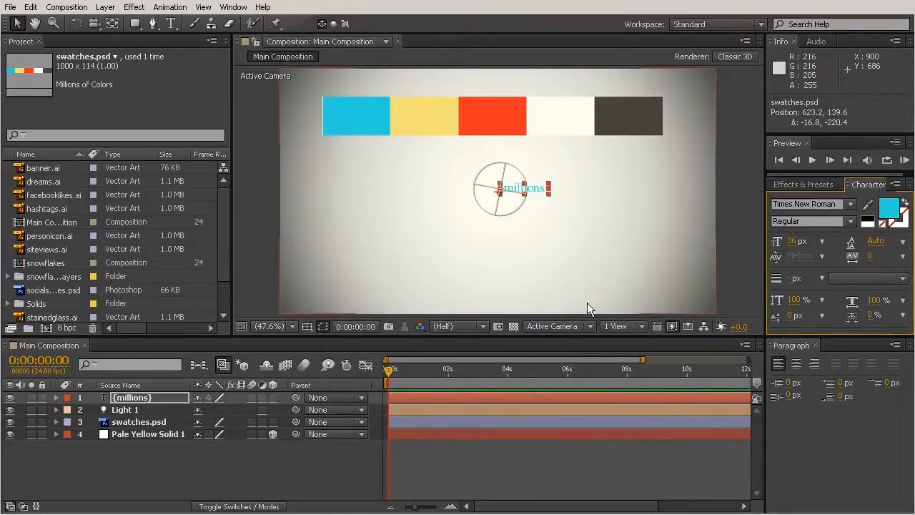
click(580, 272)
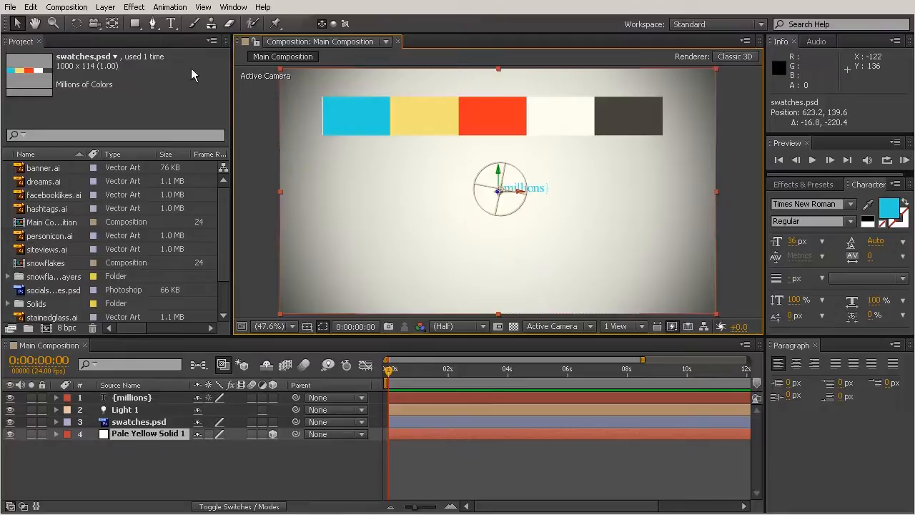
Step: Create a second, separate text layer below {millions} reading "of videos viewed"
click(172, 24)
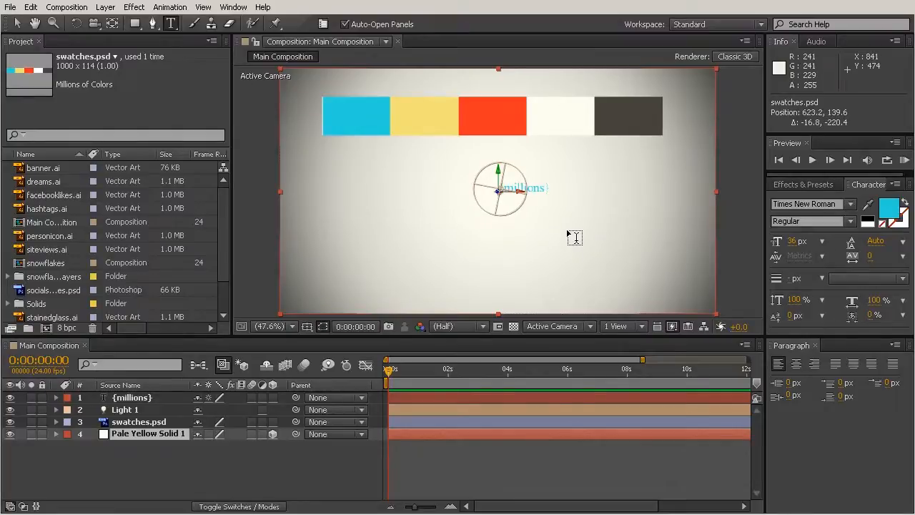
click(540, 186)
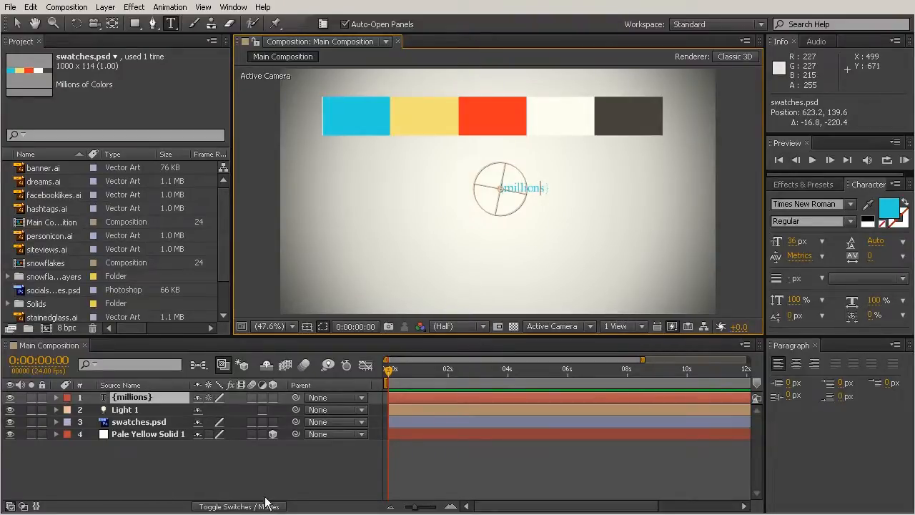
click(193, 467)
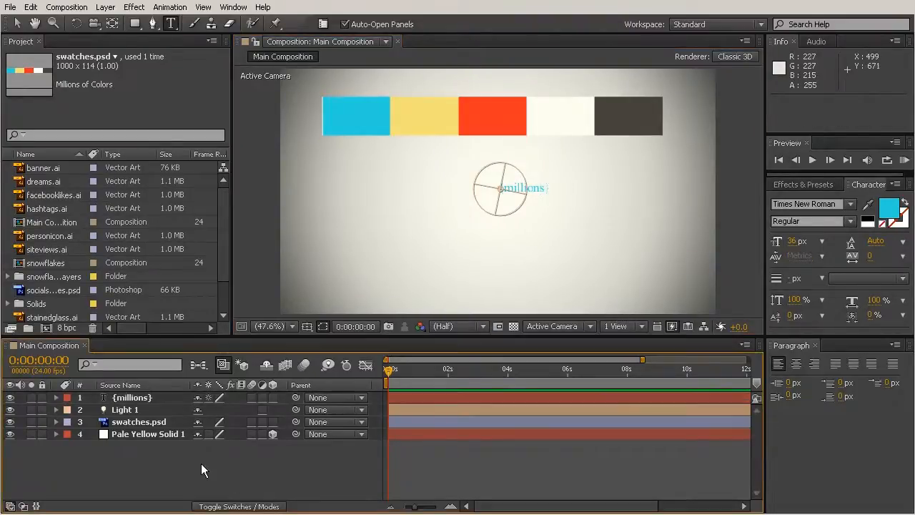
click(376, 249)
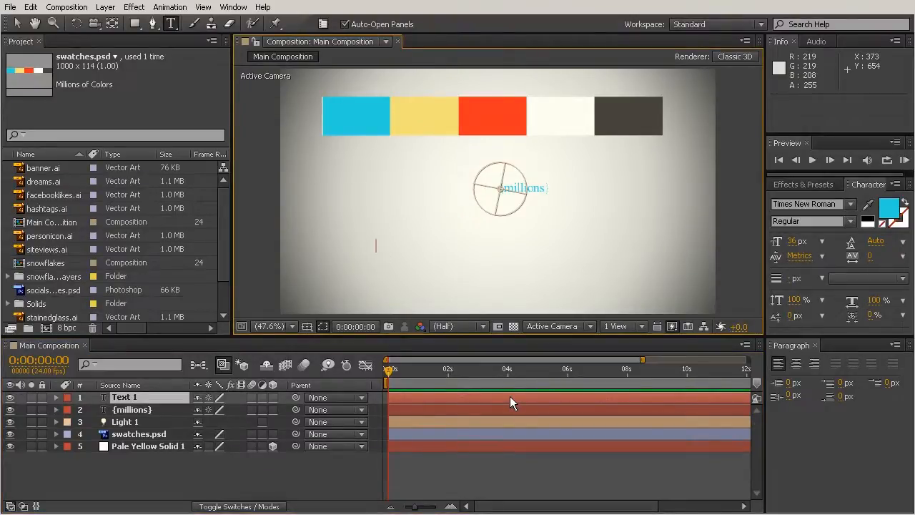
text(of videos viewed)
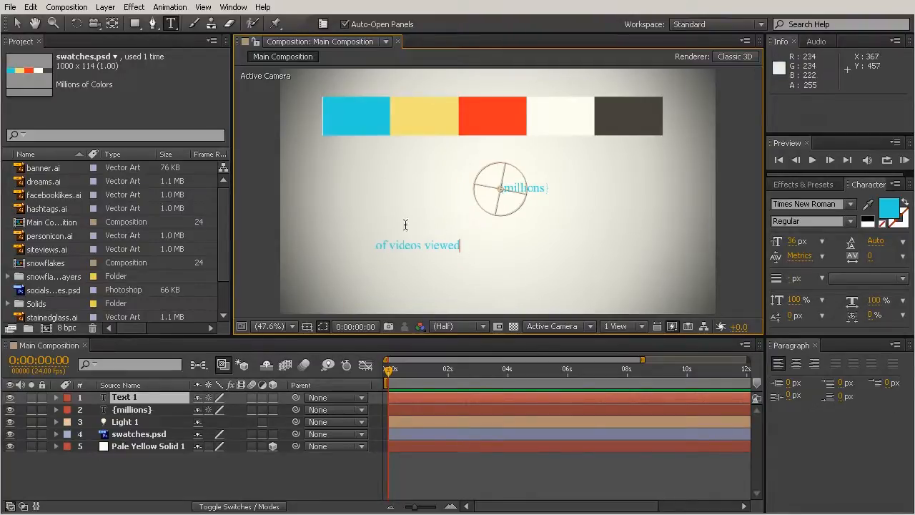
click(123, 466)
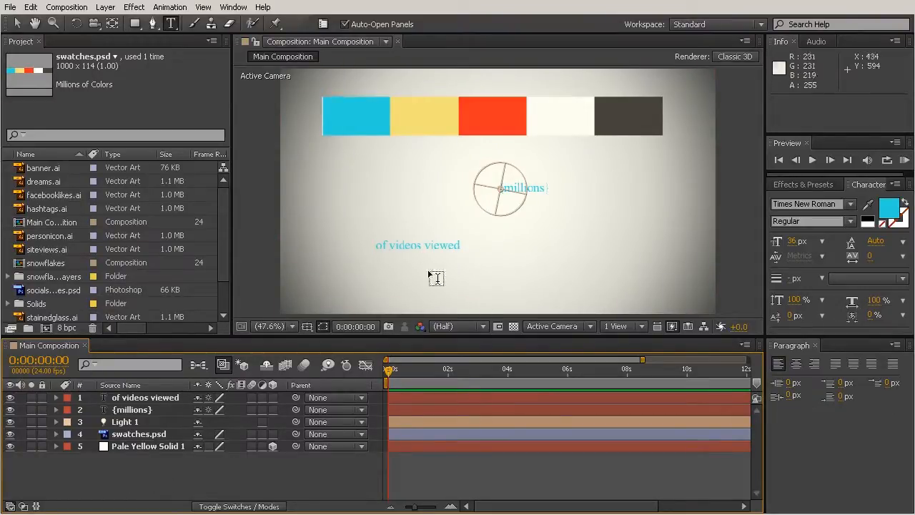
Step: Centre "of videos viewed" beneath the light's circle and move {millions} just above it, to position about 573, 475
click(18, 23)
drag(444, 247, 532, 249)
drag(541, 192, 523, 227)
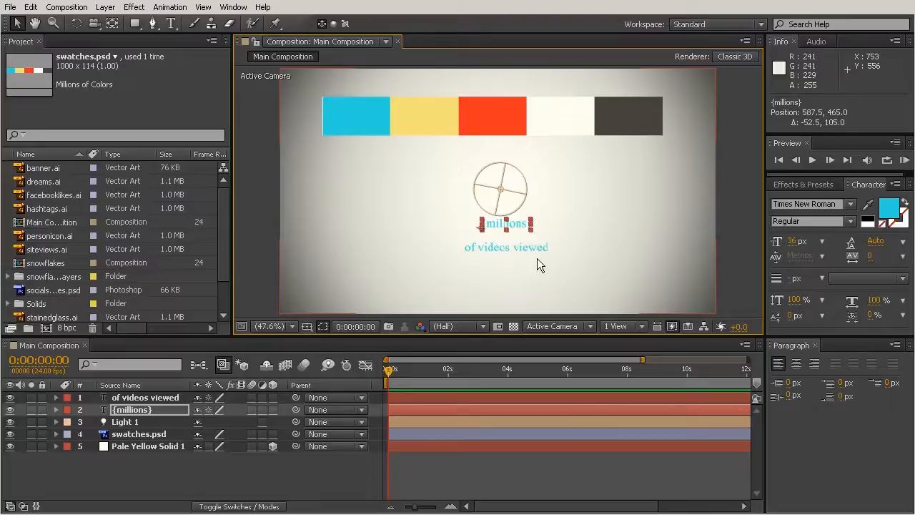
drag(522, 225, 518, 228)
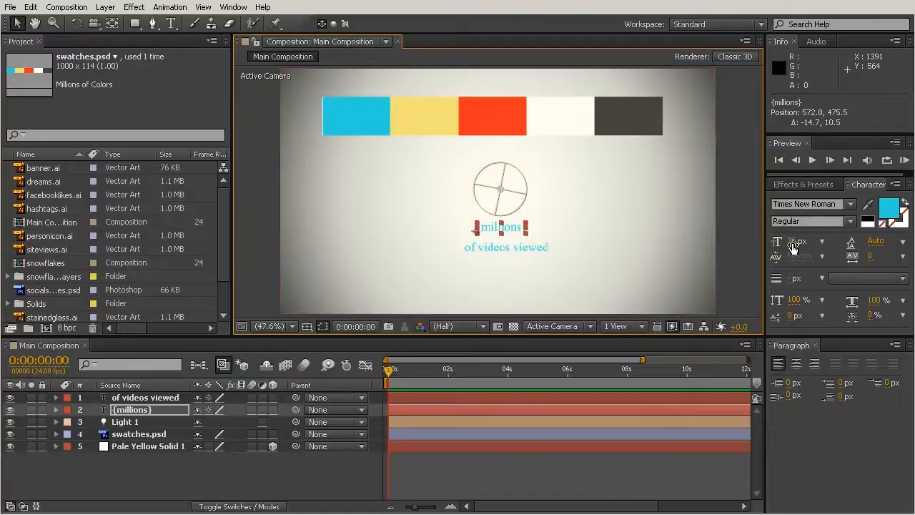
Step: Set the {millions} text's size to 200 px and move it over the light's circle, to position about 229, 377
drag(792, 246, 880, 267)
drag(628, 225, 571, 176)
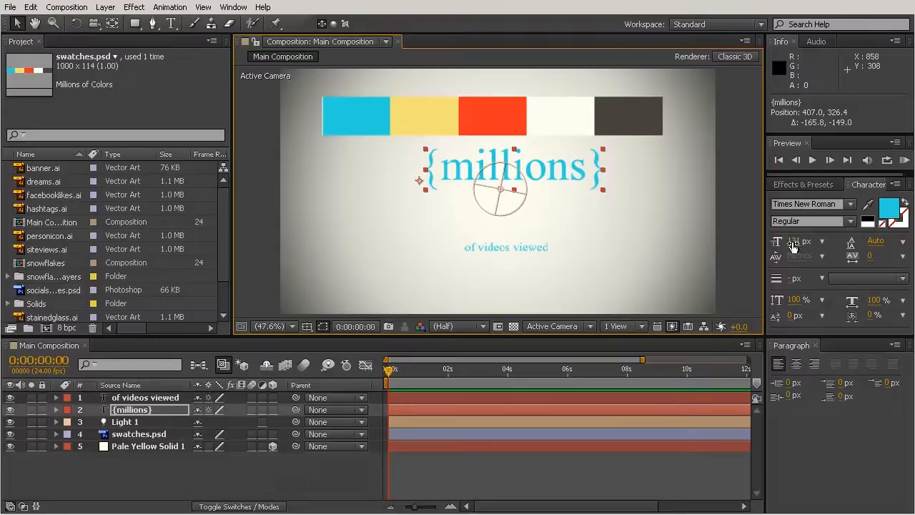
drag(794, 243, 847, 256)
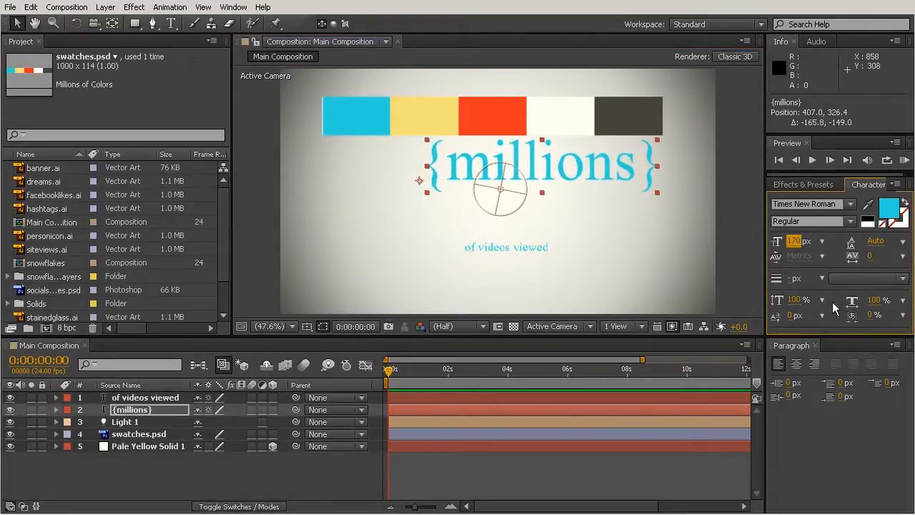
mouse_move(795, 242)
mouse_down()
mouse_move(813, 250)
mouse_move(792, 248)
mouse_up()
click(793, 242)
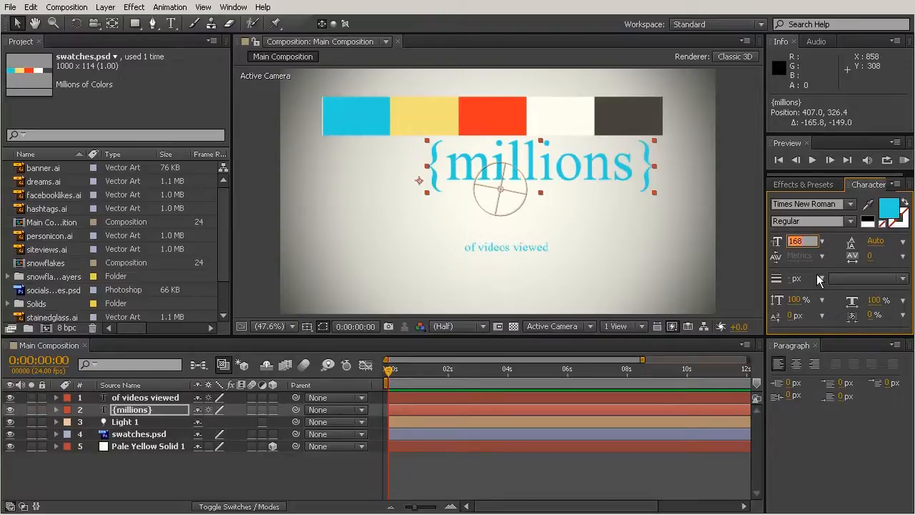
text(200)
key(Return)
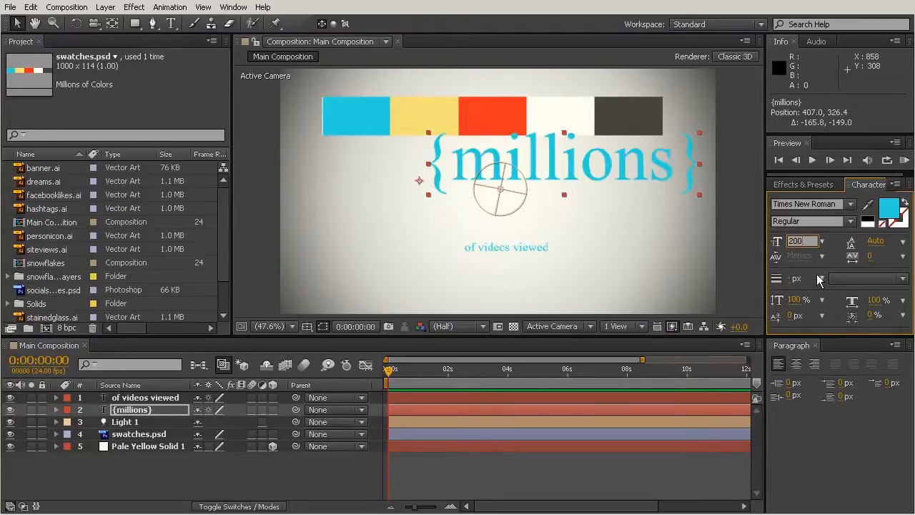
key(Return)
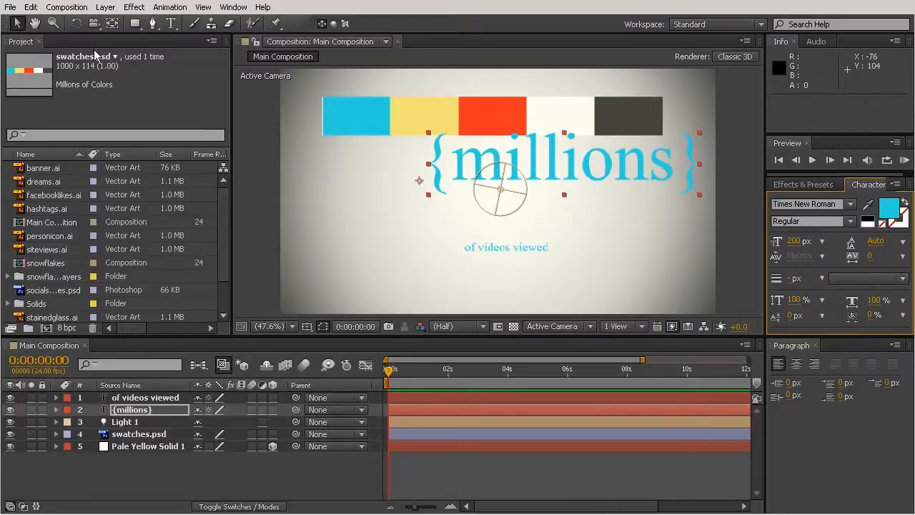
drag(585, 174, 524, 192)
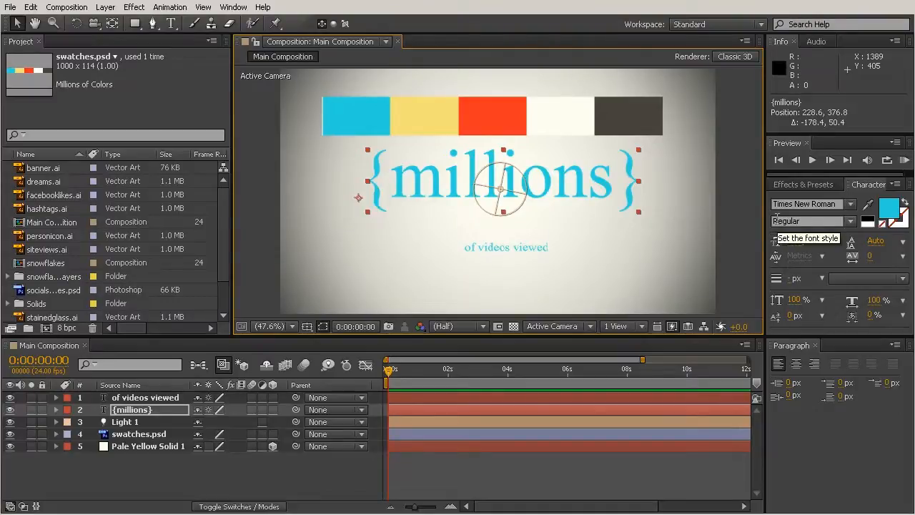
Step: Set the {millions} text's font to PF Din Text Comp
click(844, 206)
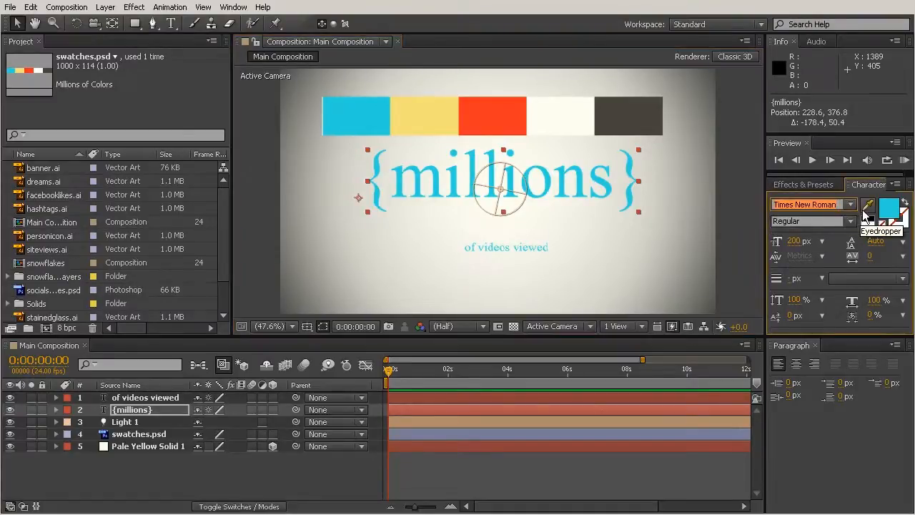
text(pf)
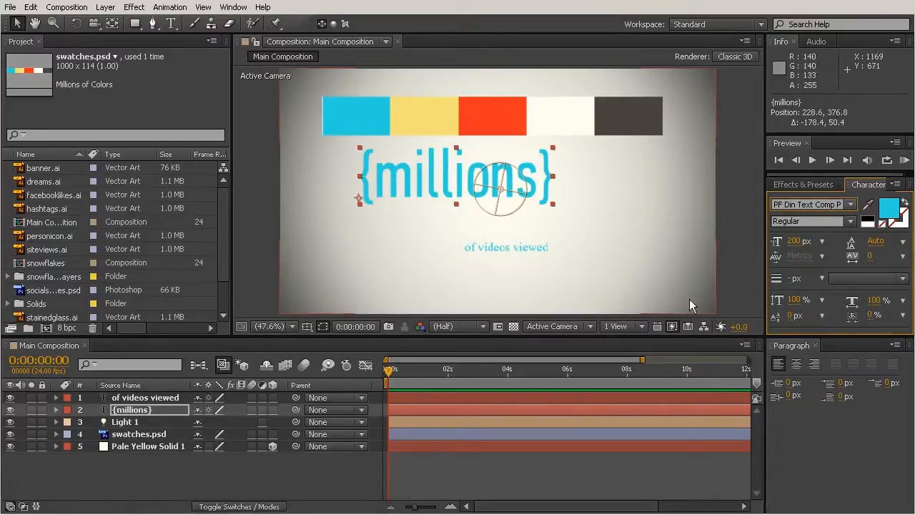
click(645, 201)
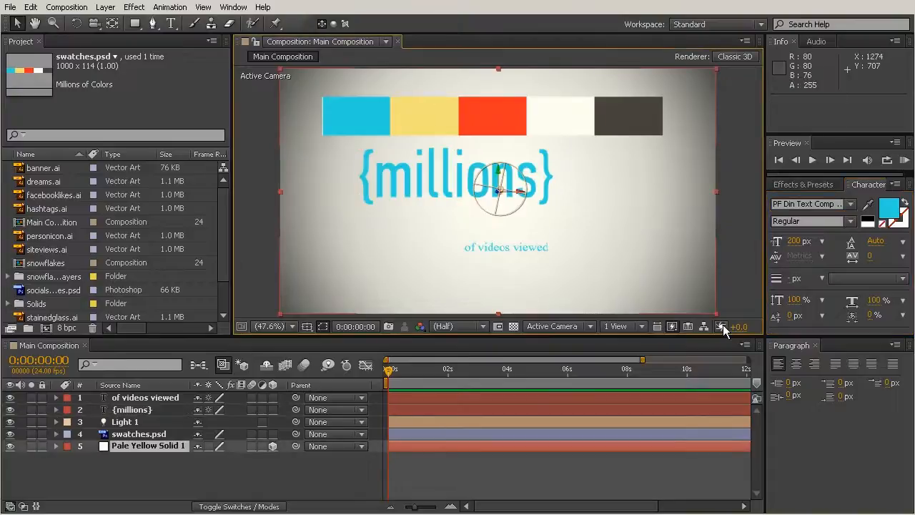
Step: Turn on All Caps for the {millions} text layer
click(135, 410)
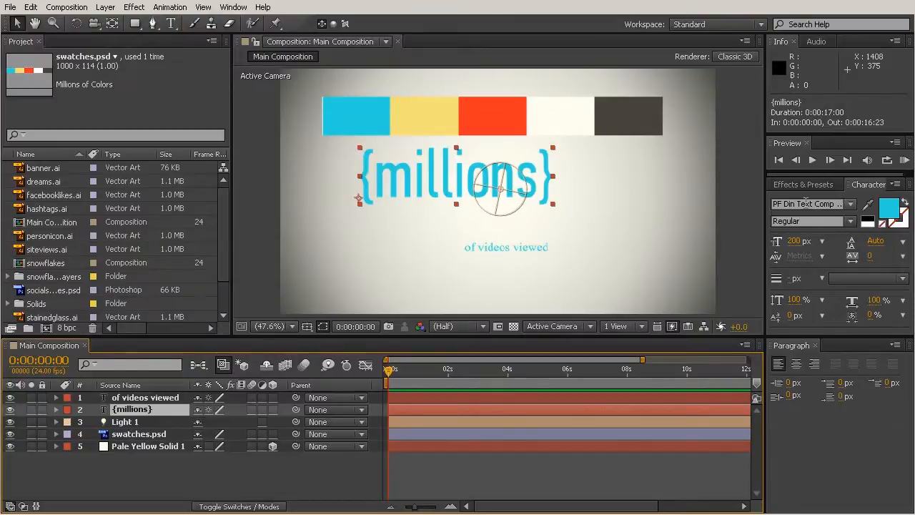
click(898, 185)
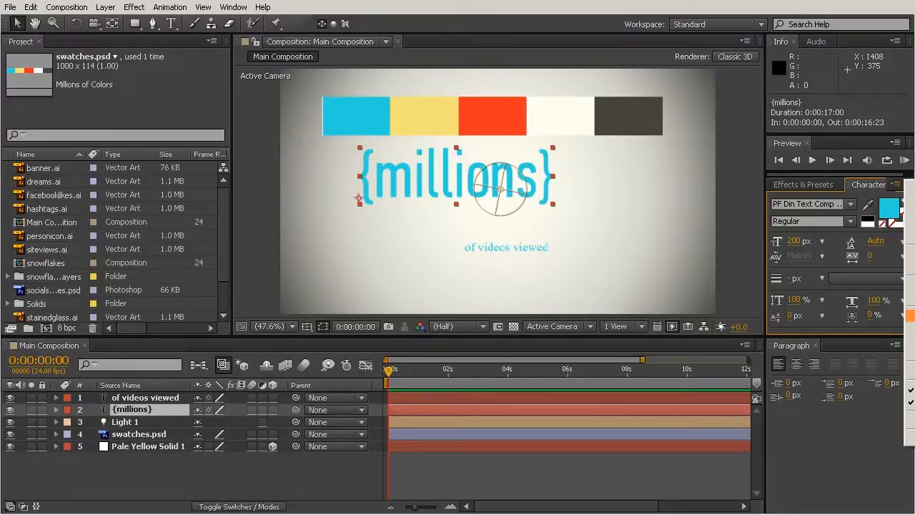
click(911, 315)
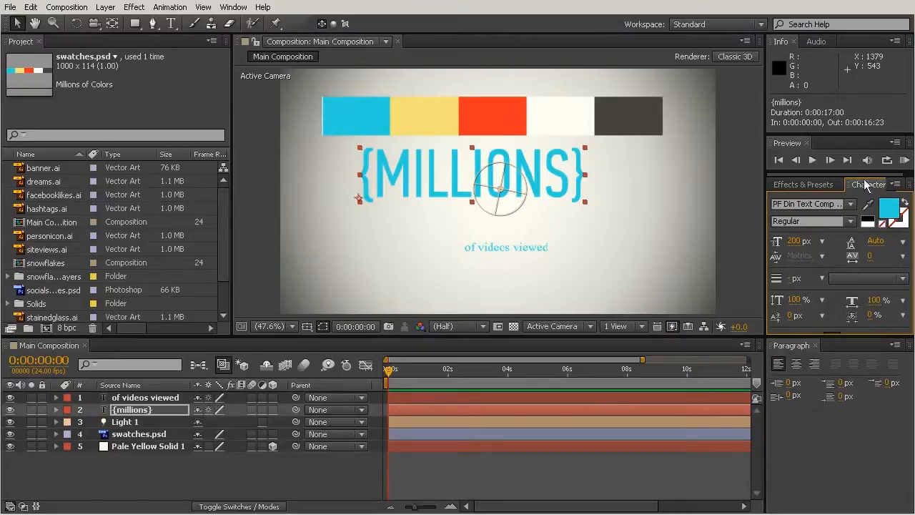
click(897, 184)
click(911, 315)
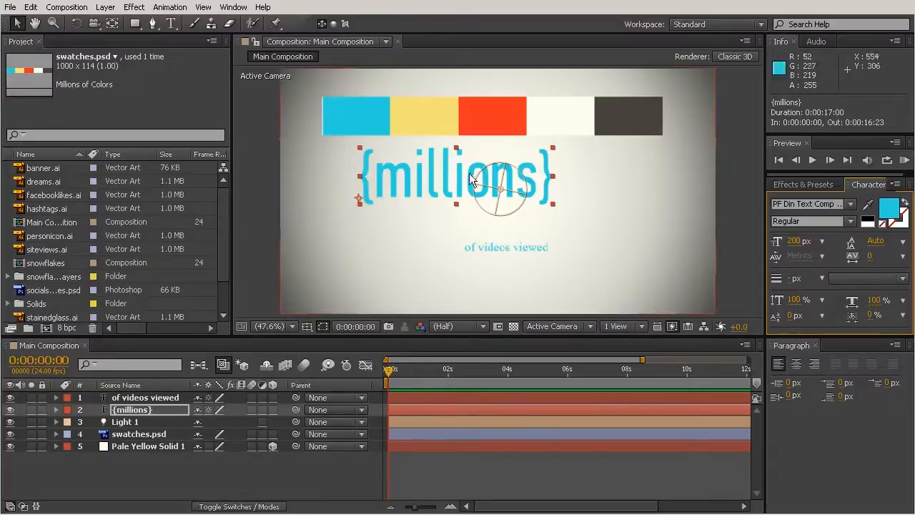
click(897, 185)
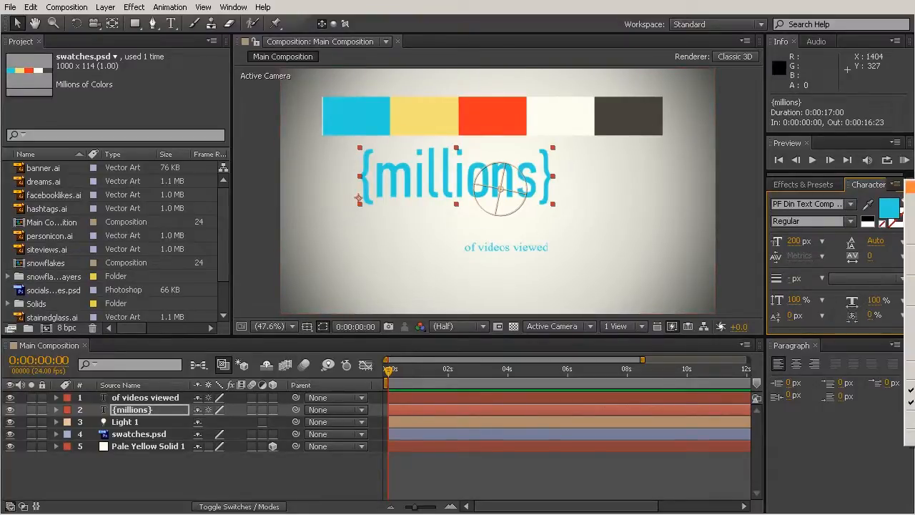
click(911, 315)
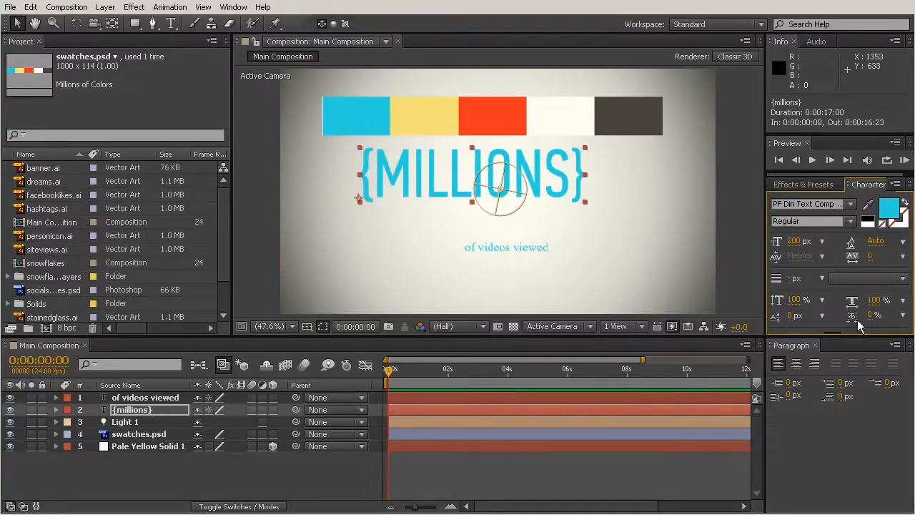
Step: Extend the character settings area to reveal the type style options, and toggle All Caps off and back on for {millions}
drag(856, 334, 856, 356)
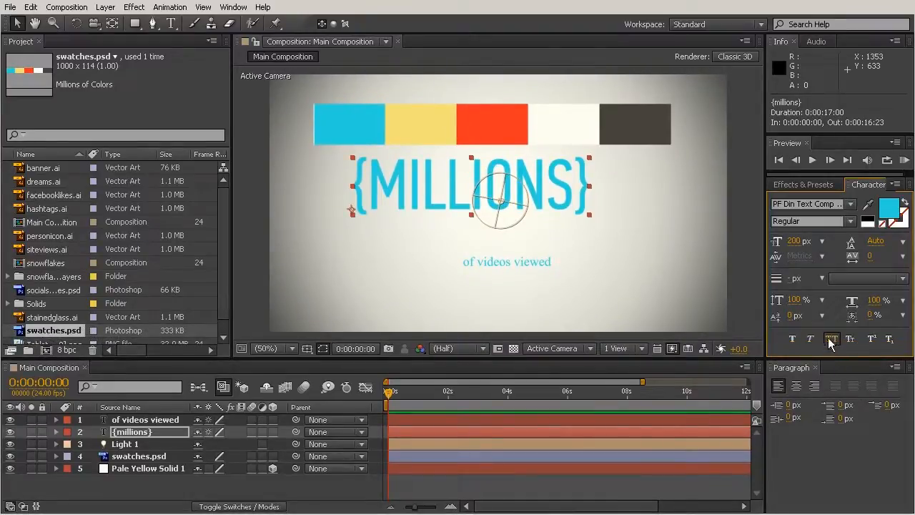
click(833, 340)
click(833, 340)
click(832, 341)
click(833, 341)
Step: Set the "of videos viewed" text's font to PF Din Text Comp and sample its fill colour from the red swatch
click(537, 261)
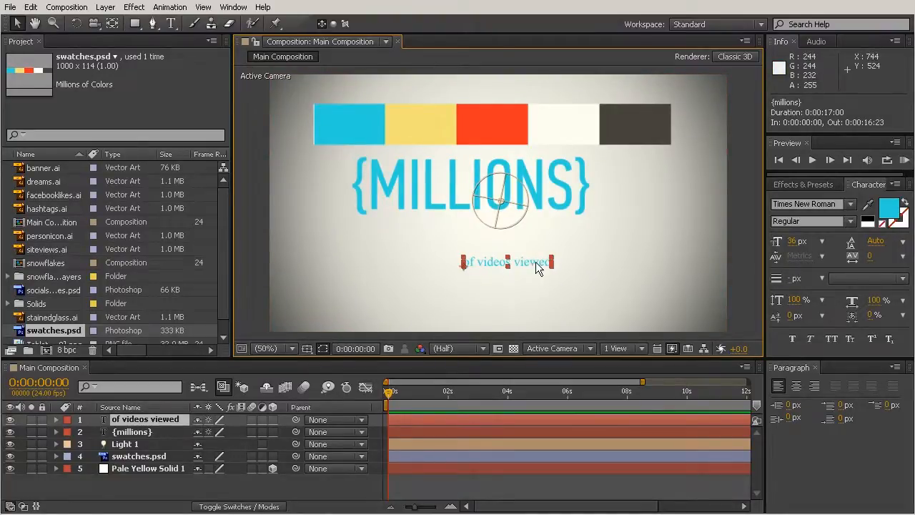
click(843, 206)
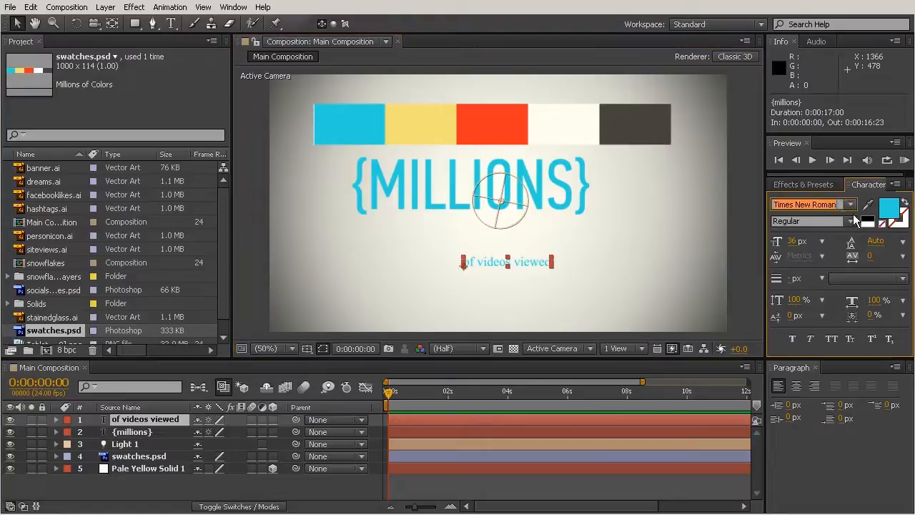
text(PF Din Text Comp ...)
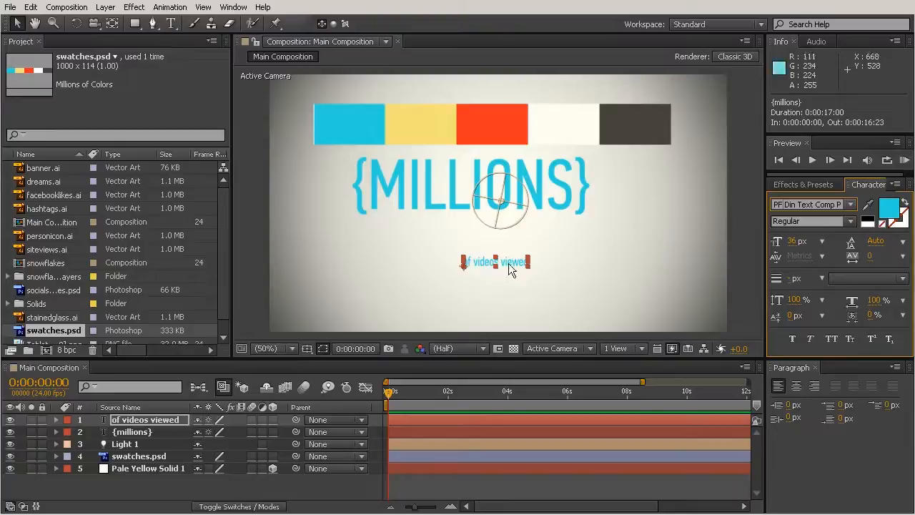
click(869, 204)
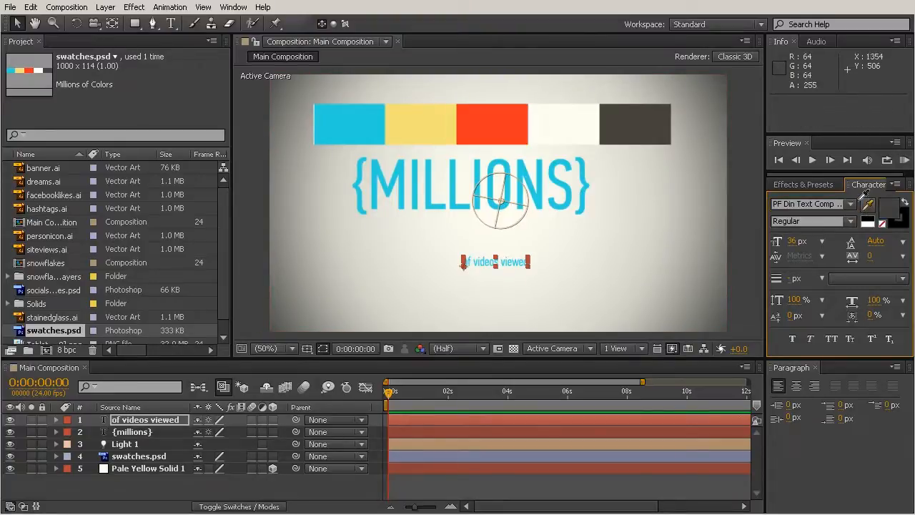
click(489, 116)
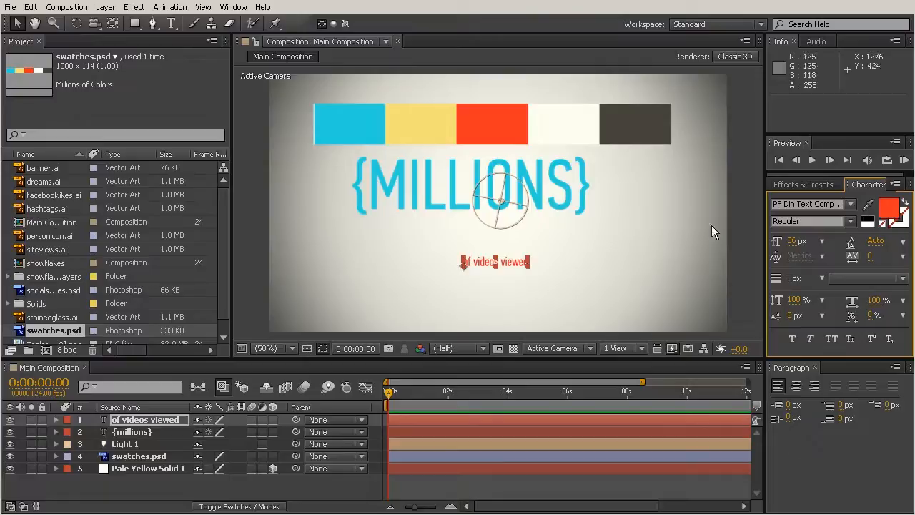
Step: Hide the swatches.psd layer
click(666, 223)
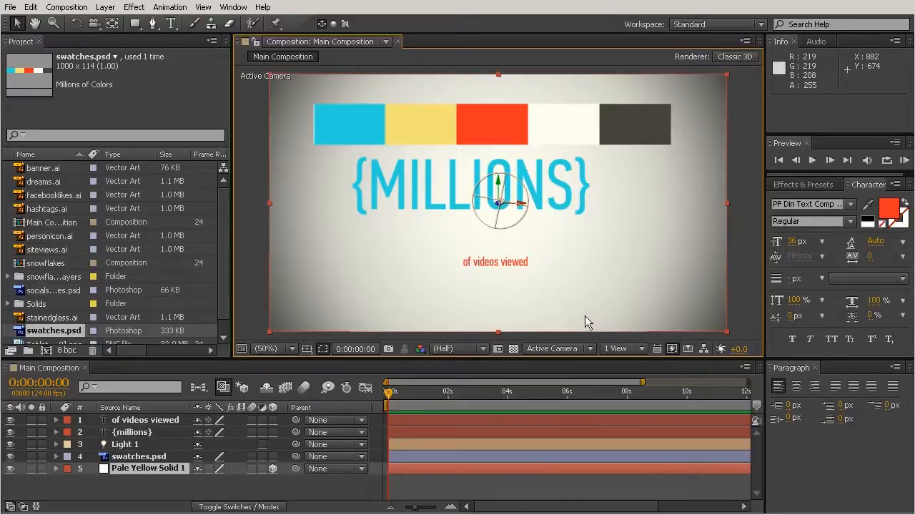
click(126, 457)
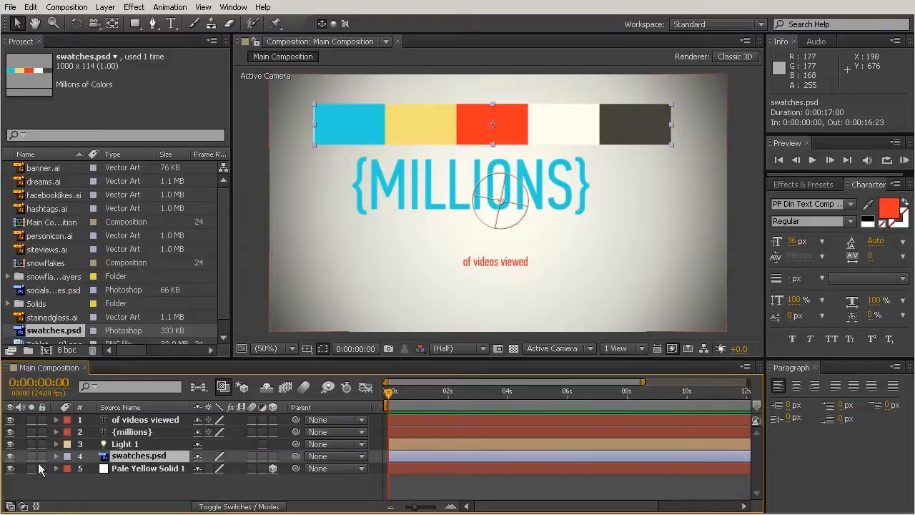
click(10, 456)
Step: Set the {millions} text's tracking to 72 and move it above the light's circle, to position about 223, 253
click(458, 192)
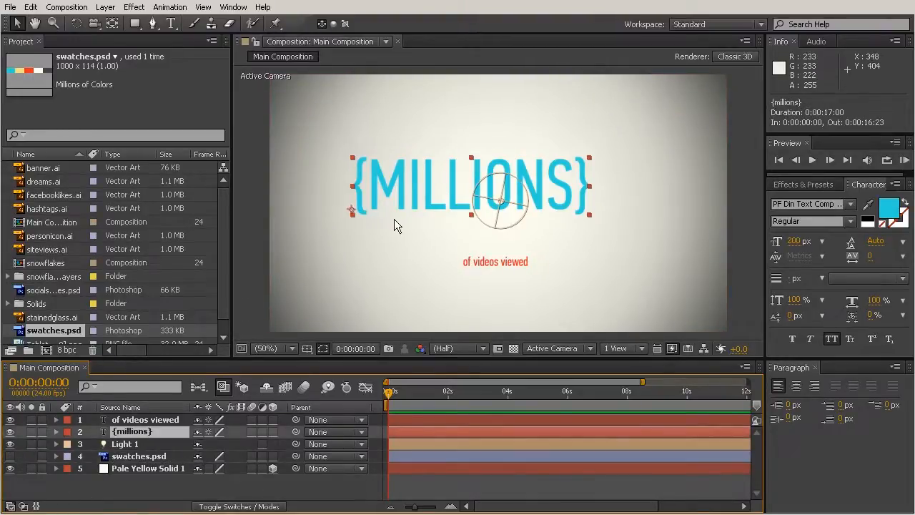
drag(382, 205, 403, 177)
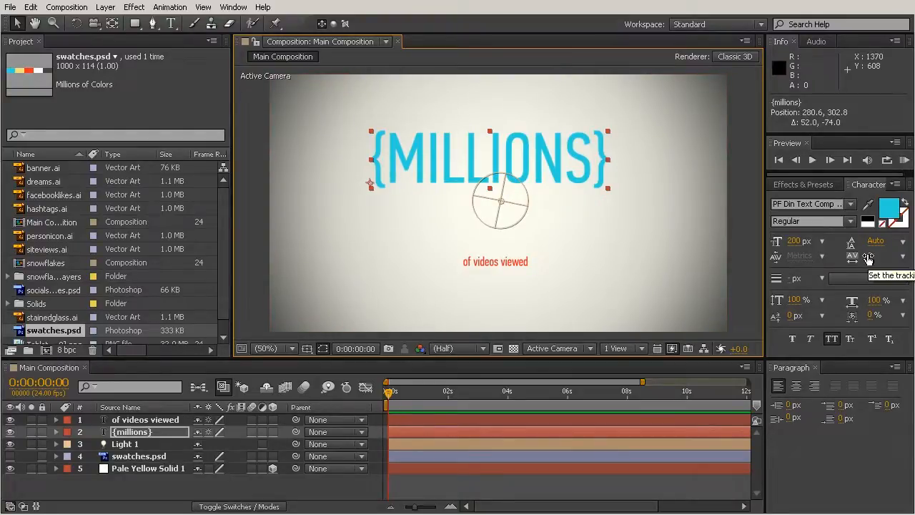
drag(869, 258, 911, 259)
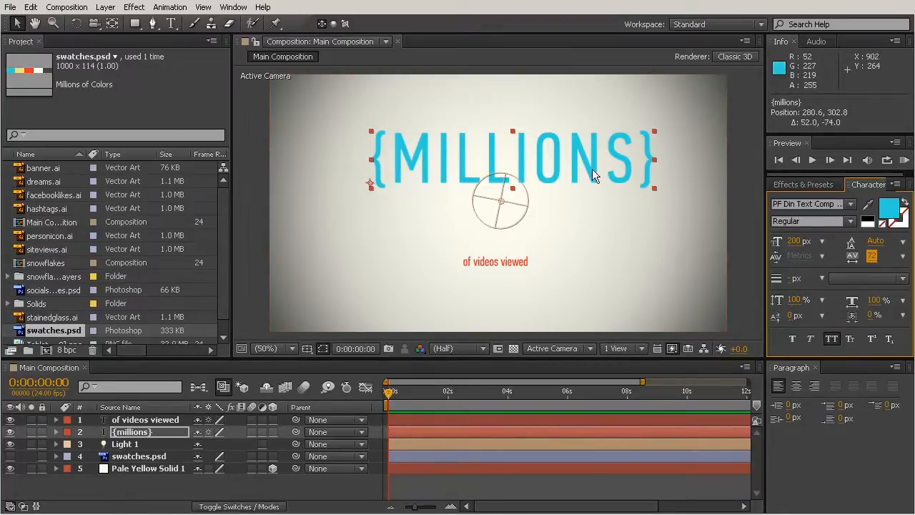
drag(592, 169, 572, 151)
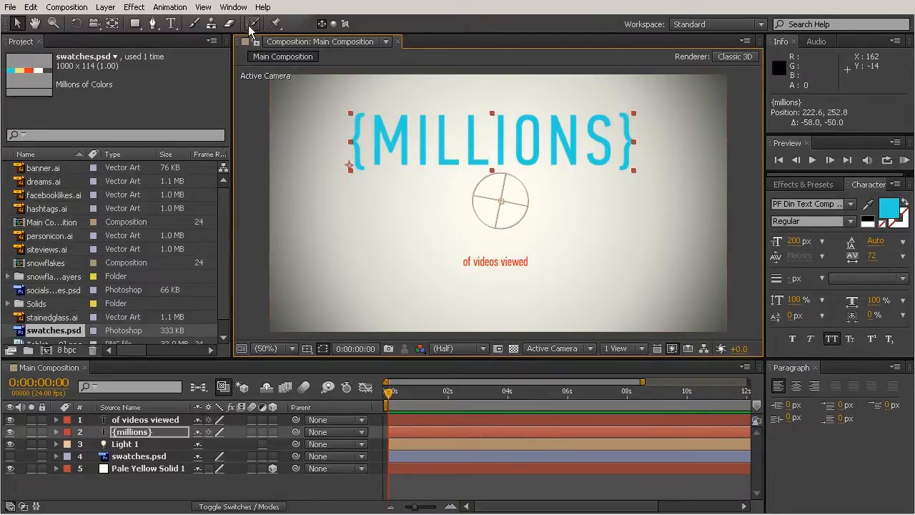
Step: Set the kerning between the second L and the following I in {millions} to 6
click(171, 24)
click(498, 142)
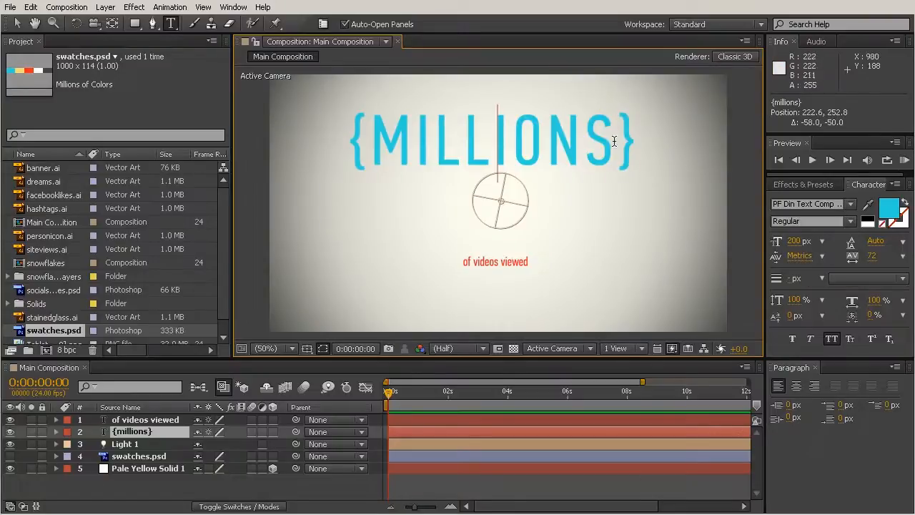
drag(796, 256, 850, 303)
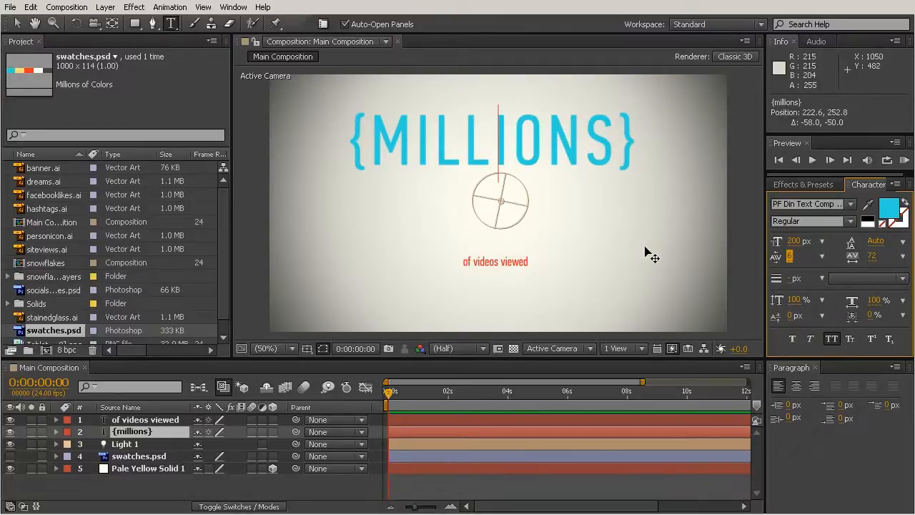
Step: Try tighter and looser kerning between the S and the closing brace of {millions}, ending at a kerning of 0
click(621, 179)
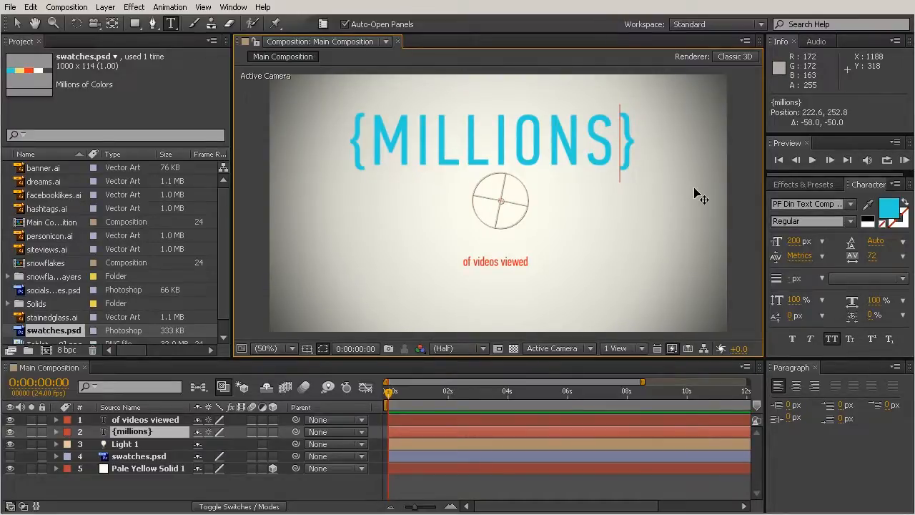
key(ctrl+Left)
key(ctrl+Right)
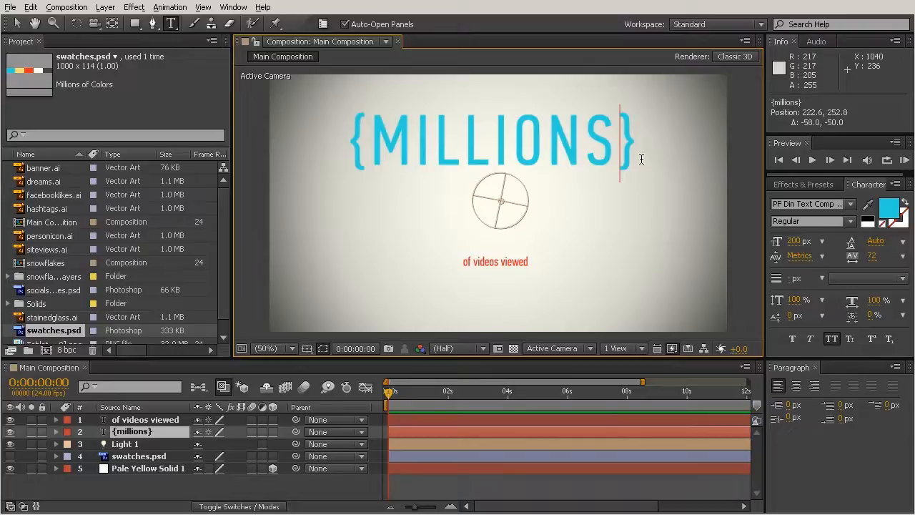
key(alt+Left)
key(alt+Left)
key(alt+Left)
key(alt+Left)
key(alt+Left)
key(alt+Left)
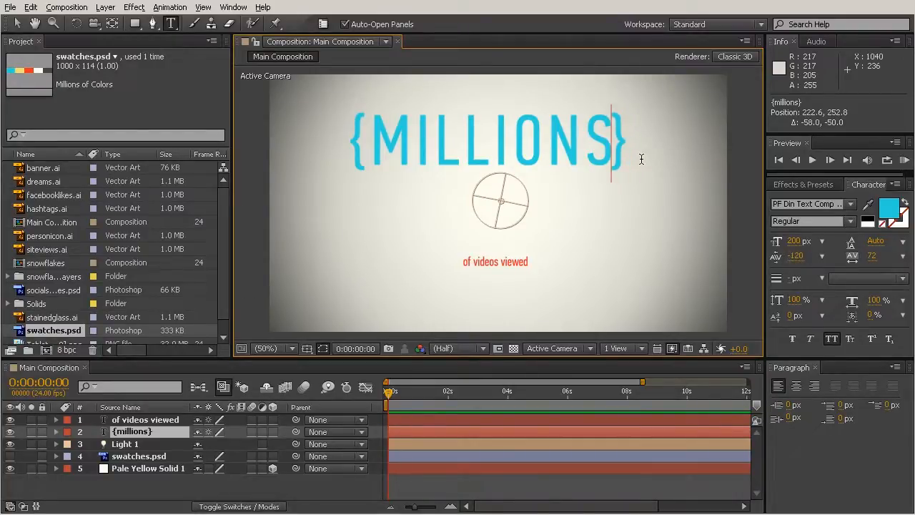
key(alt+Right)
key(alt+Right)
key(alt+Right)
key(alt+Right)
key(alt+Right)
key(alt+Right)
key(alt+Right)
key(alt+Right)
key(alt+Right)
key(alt+Right)
key(alt+Right)
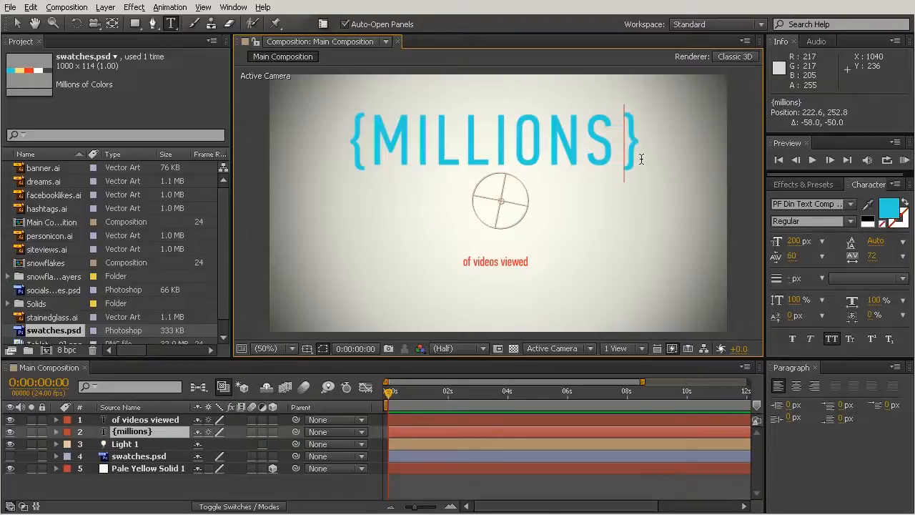
key(alt+Left)
key(alt+Left)
key(alt+Left)
key(alt+Left)
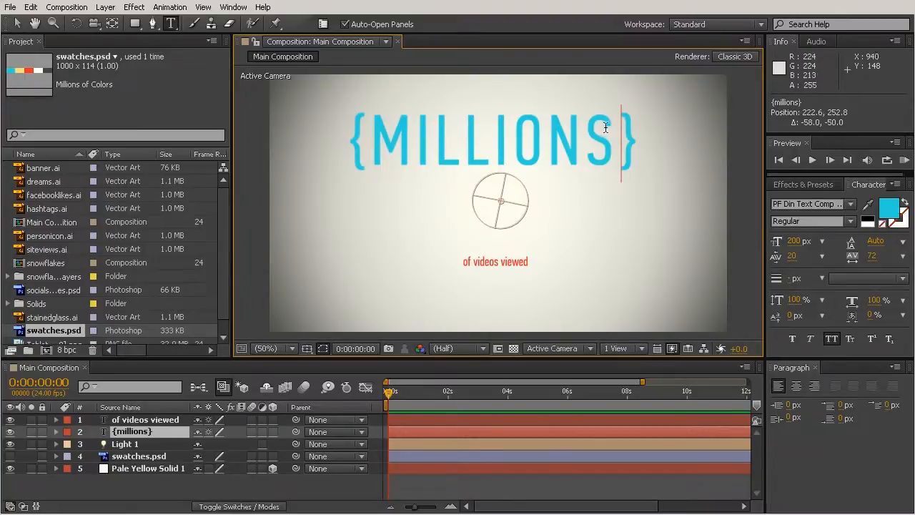
key(alt+Left)
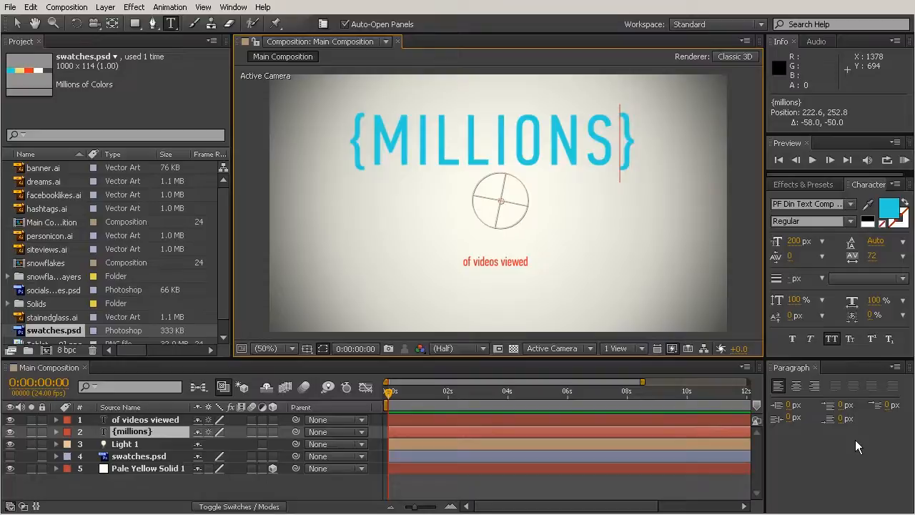
Step: Try centre and right paragraph alignment on the {millions} text, ending with it left-aligned
click(17, 23)
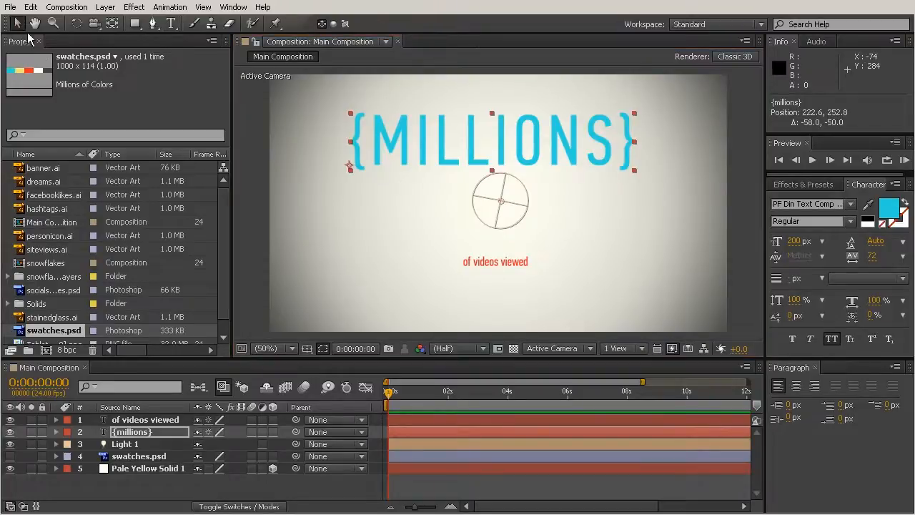
click(708, 208)
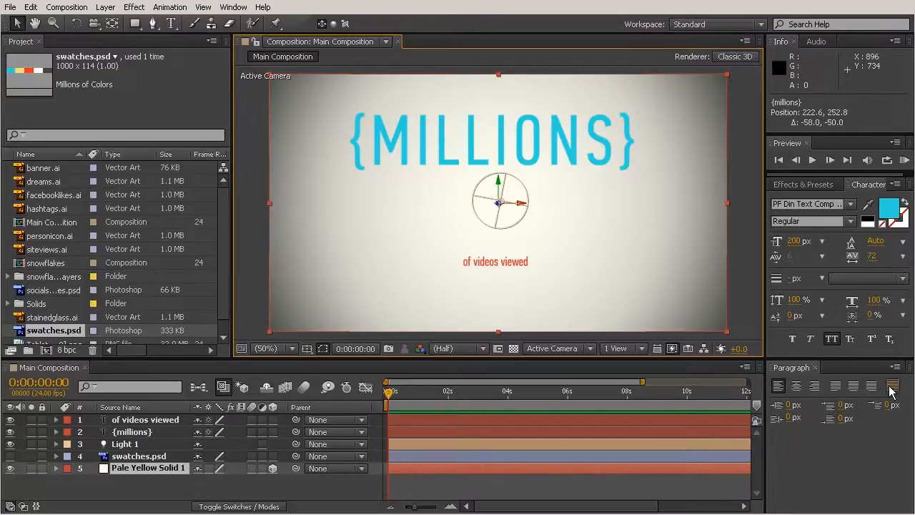
click(470, 133)
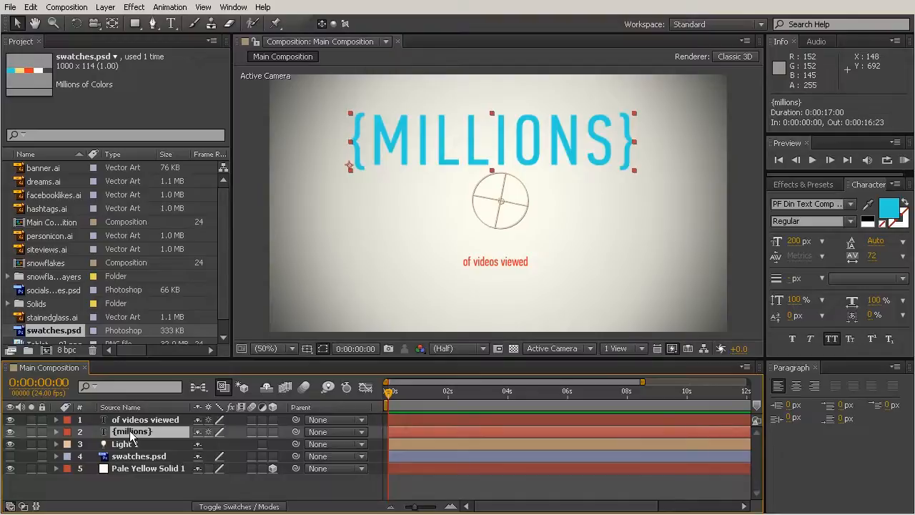
click(796, 387)
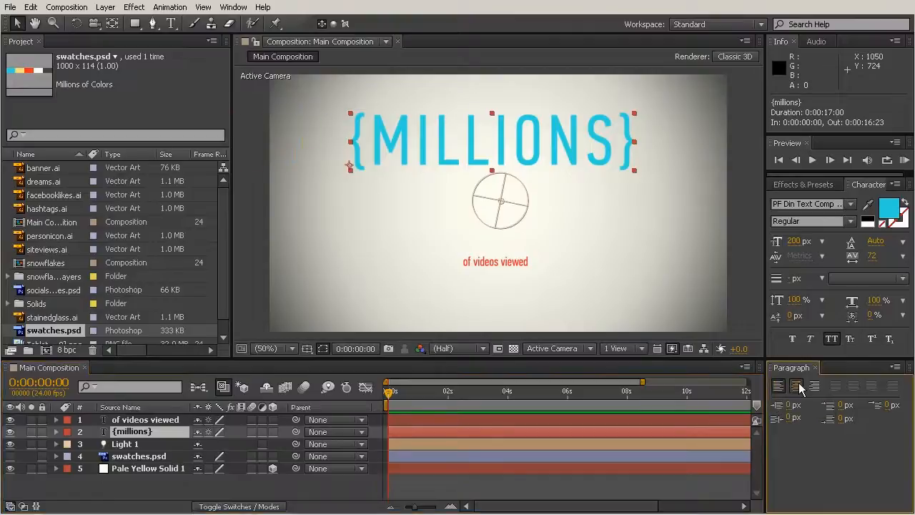
click(814, 387)
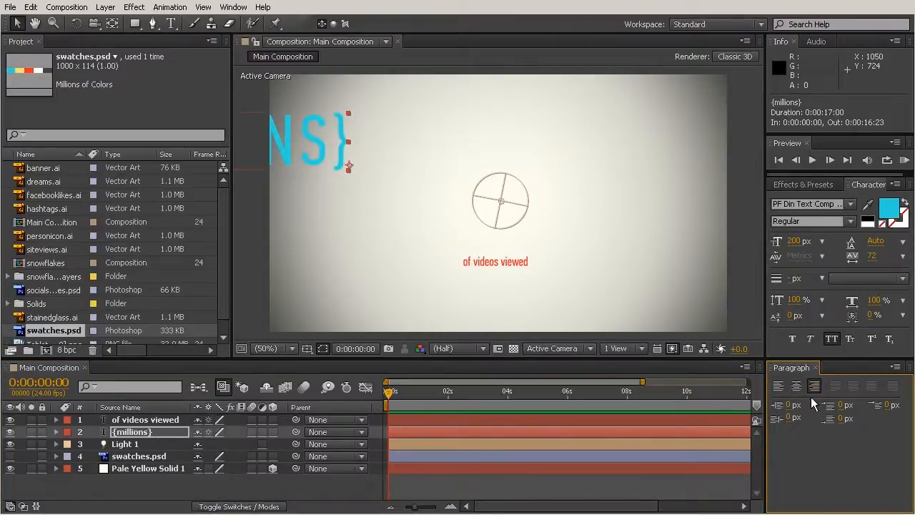
click(797, 387)
click(778, 386)
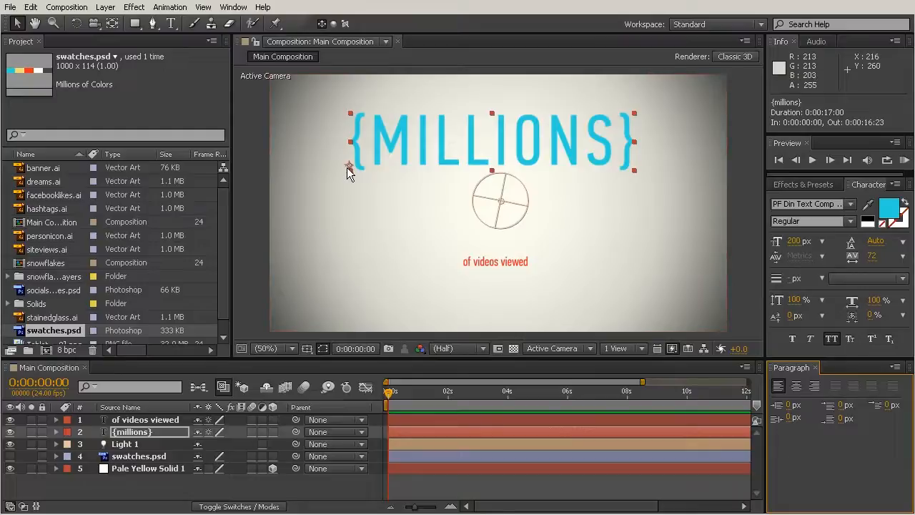
click(797, 386)
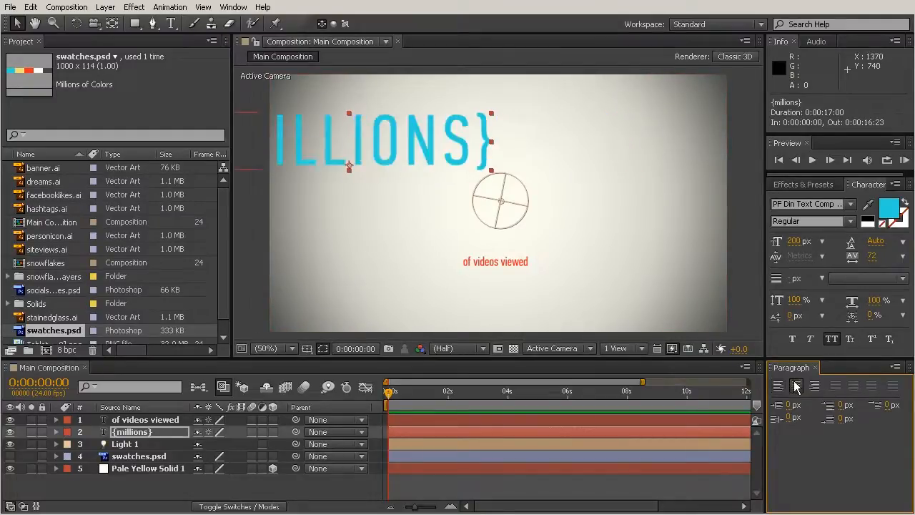
click(778, 386)
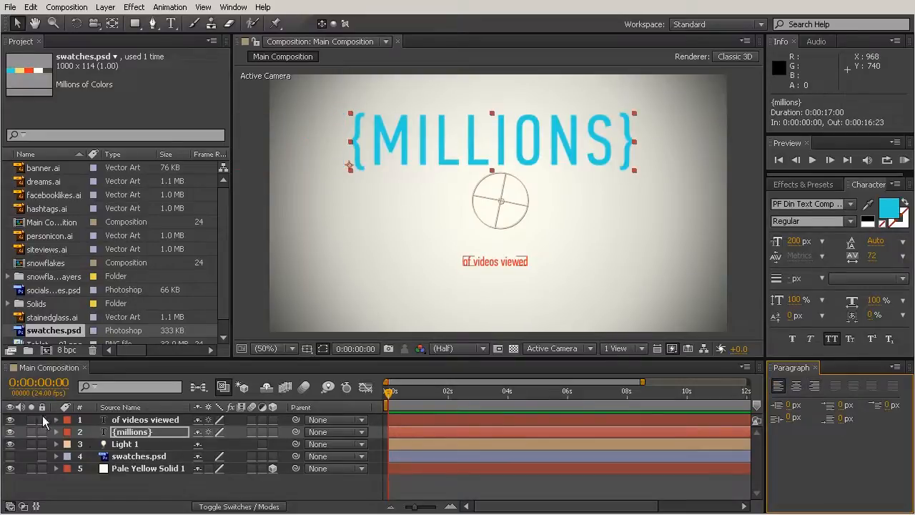
Step: Enlarge the "of videos viewed" text to 119 px and move it directly beneath {millions}, to position about 316, 377
click(153, 420)
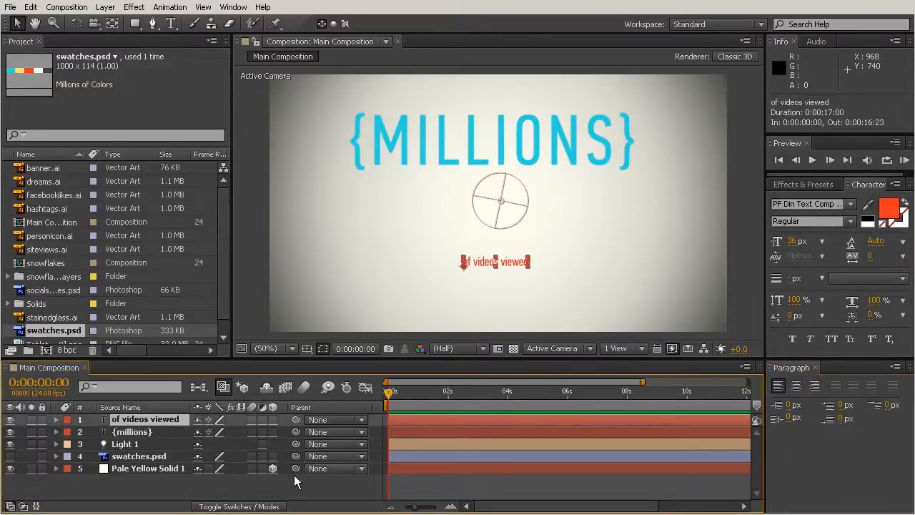
drag(792, 241, 859, 244)
drag(635, 273, 547, 207)
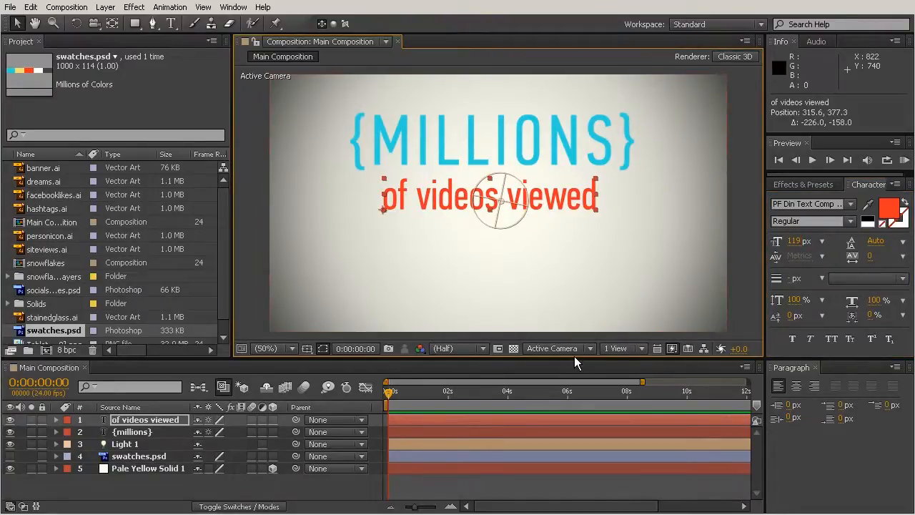
Step: Show the Title/Action Safe guides and move both text layers together to the frame's centre, with "of videos viewed" at about 336, 487
click(307, 349)
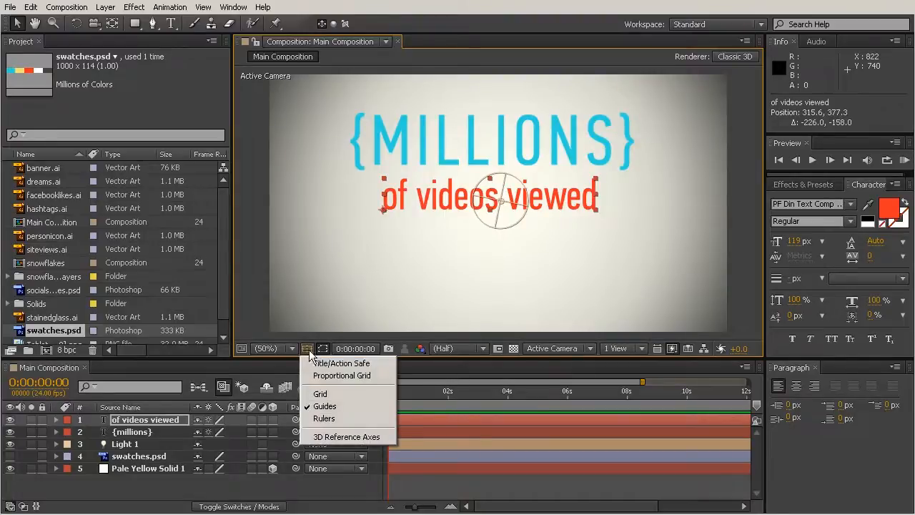
click(340, 364)
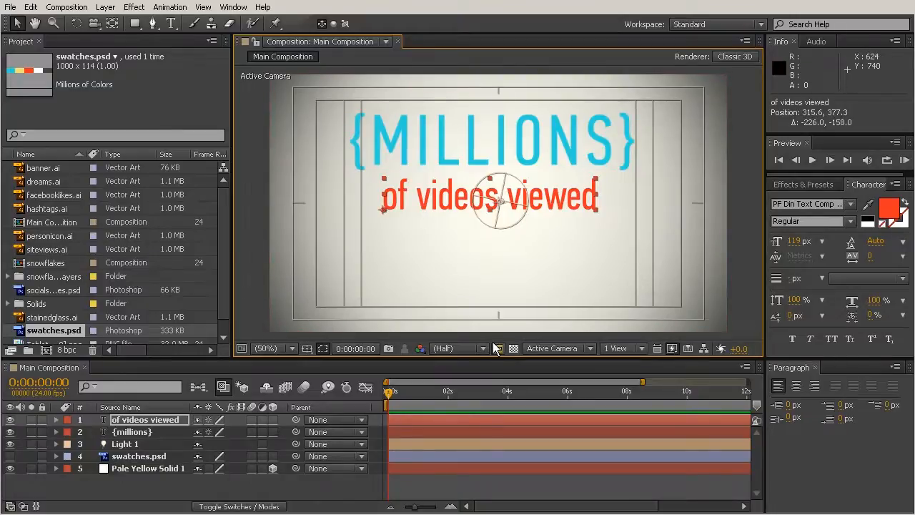
click(132, 424)
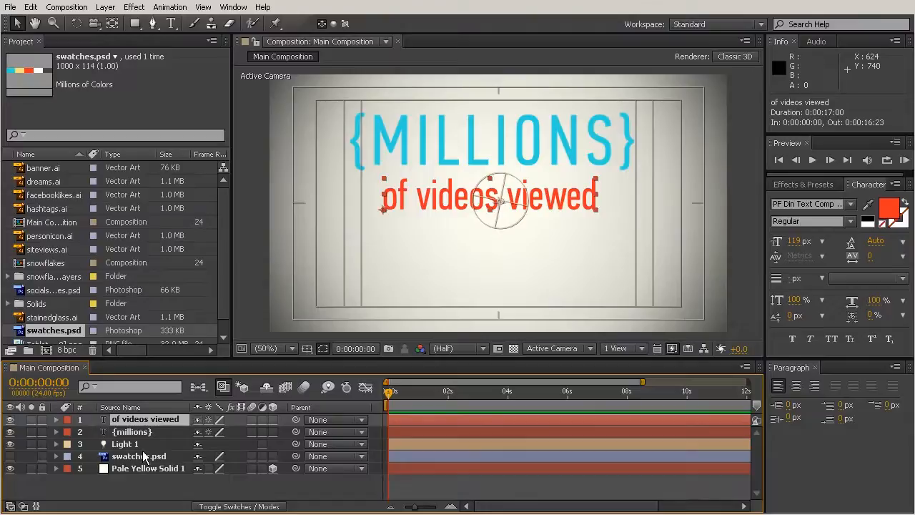
ctrl+click(140, 433)
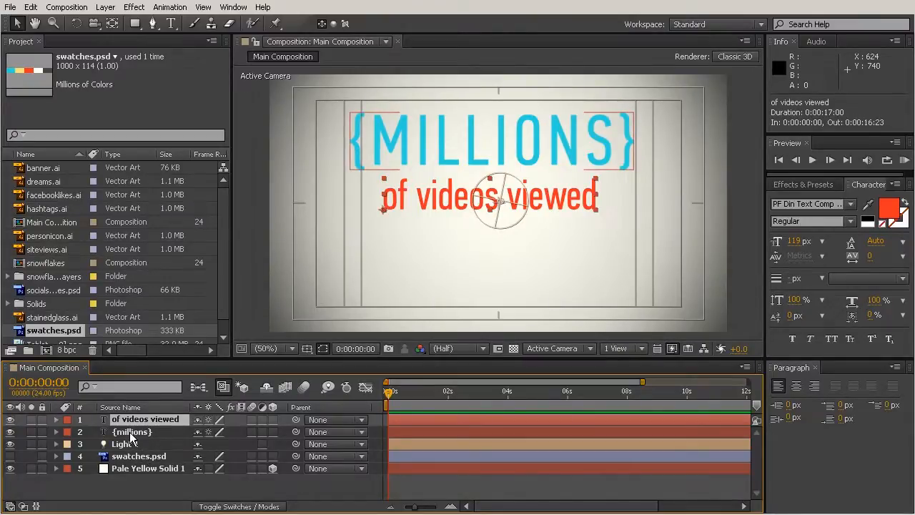
ctrl+click(131, 434)
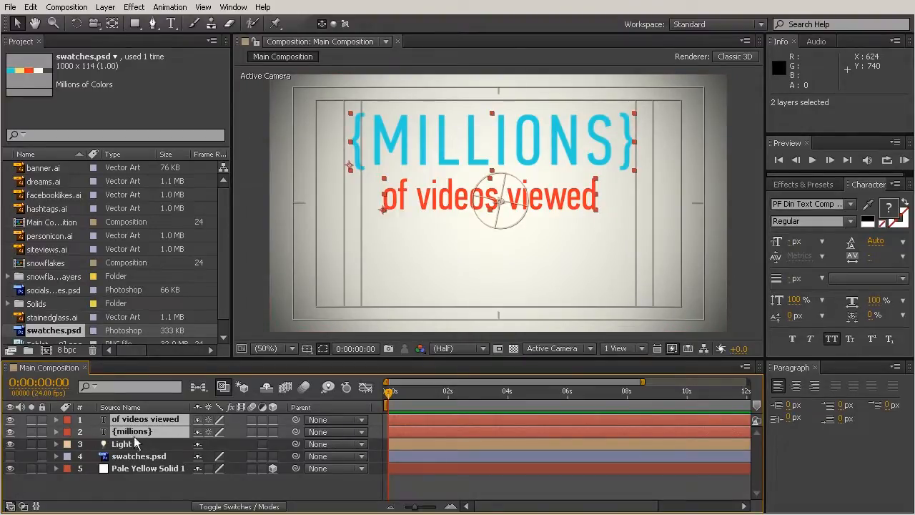
drag(442, 188, 433, 234)
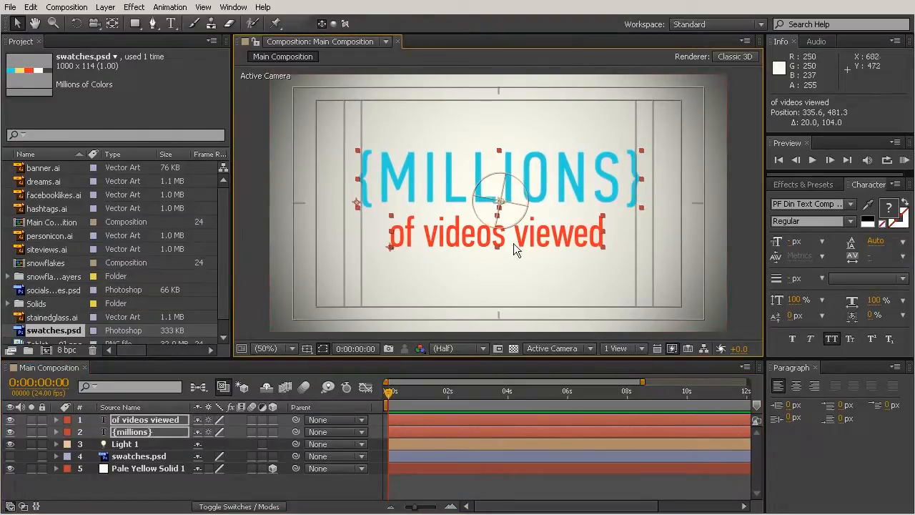
drag(521, 240, 521, 242)
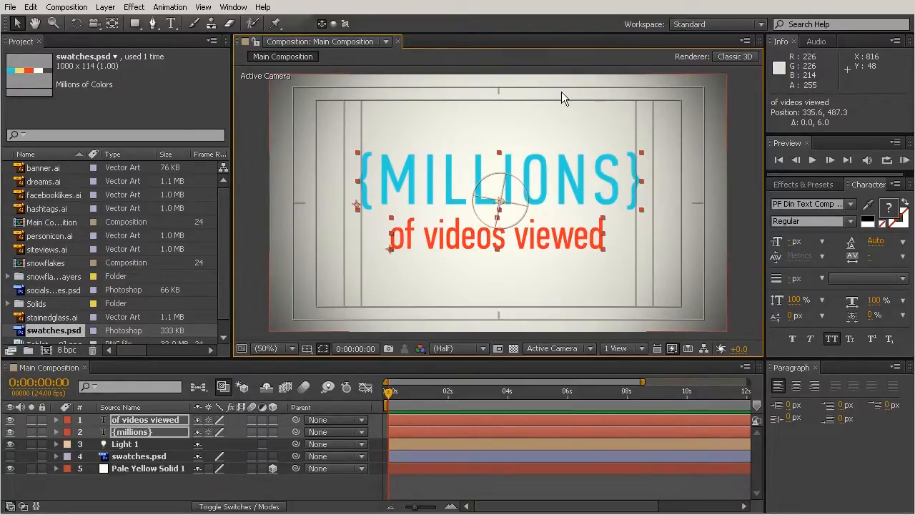
Step: Nudge both text layers together horizontally and upward in one-pixel steps to fine-tune their centring
key(alt+Right)
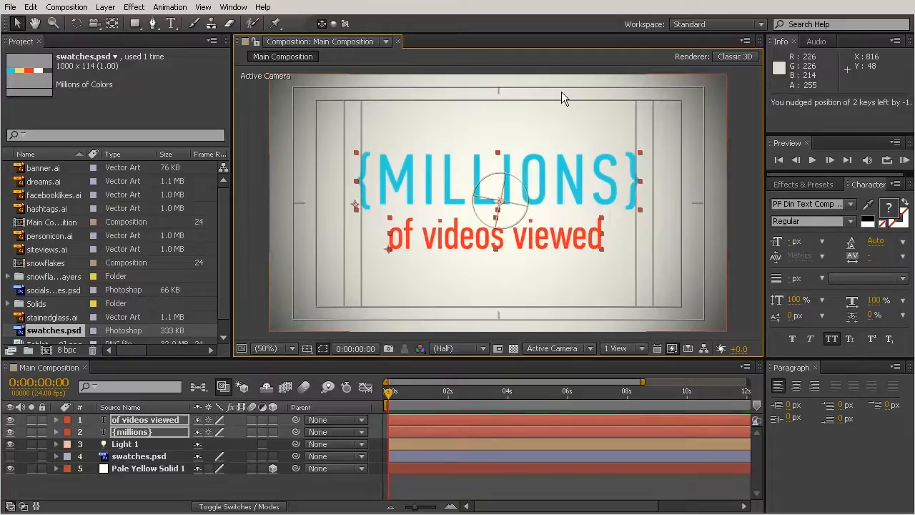
key(alt+Left)
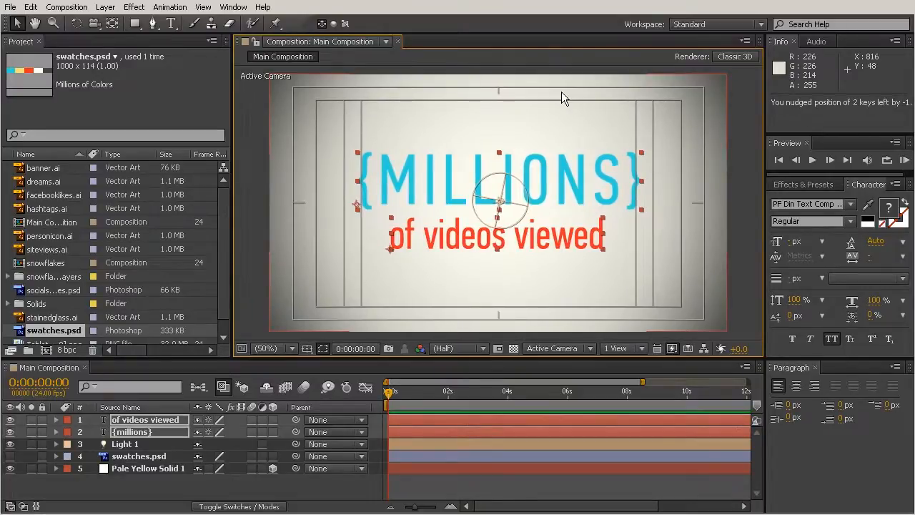
key(Up)
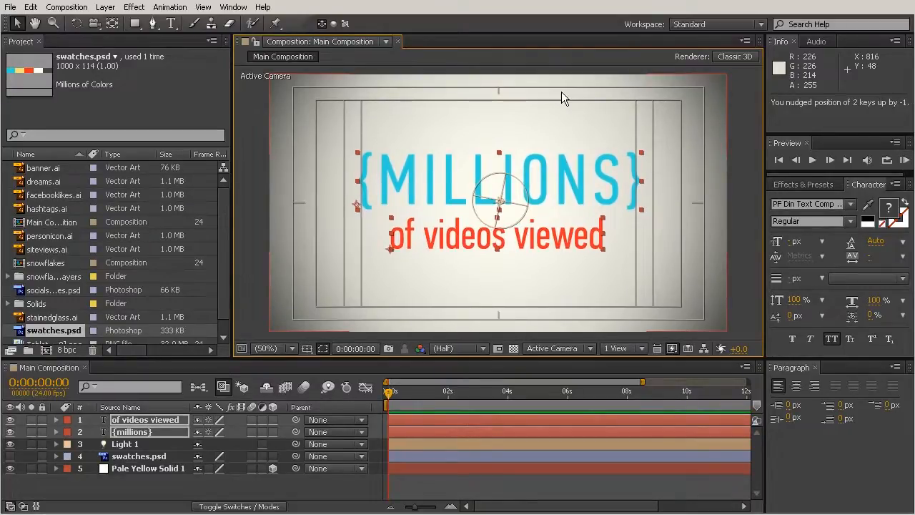